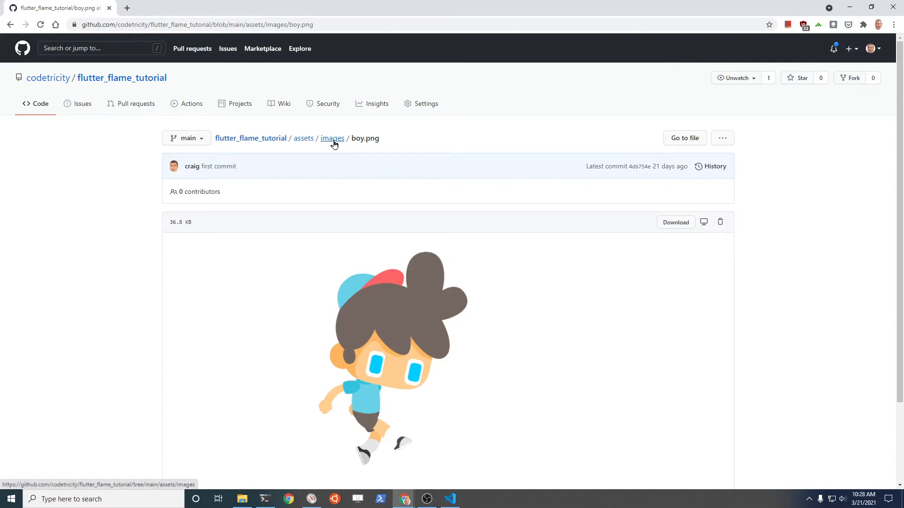
# Step: Open girl_spritesheet.png from the repository's assets/images folder and look over its animation frames
pyautogui.click(333, 140)
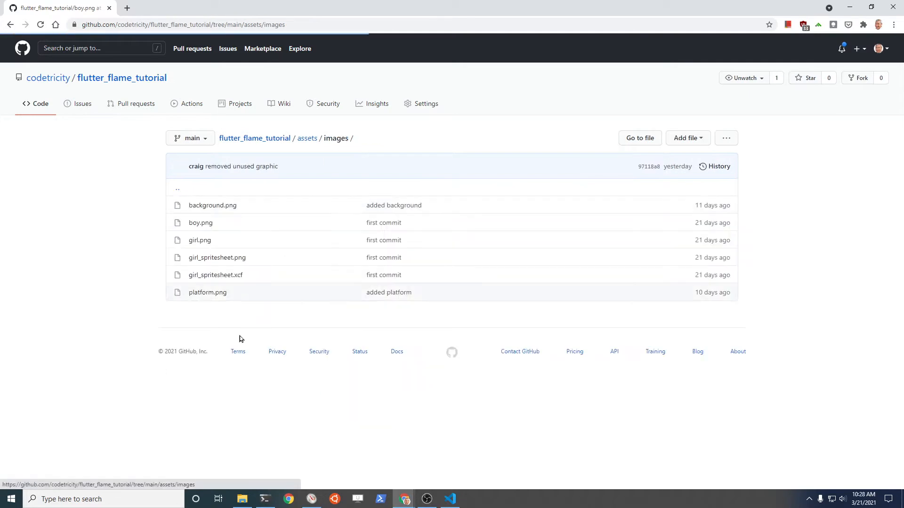
pyautogui.click(221, 258)
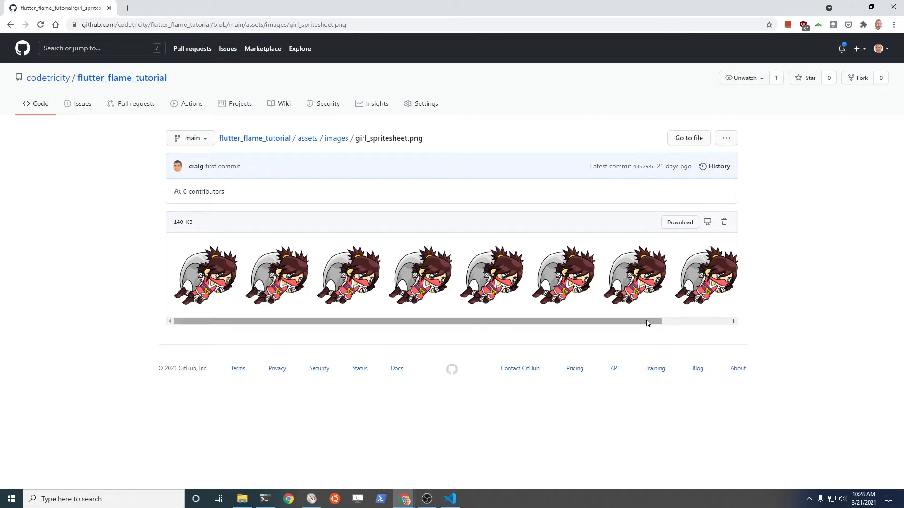
pyautogui.moveTo(647, 321); pyautogui.dragTo(603, 325)
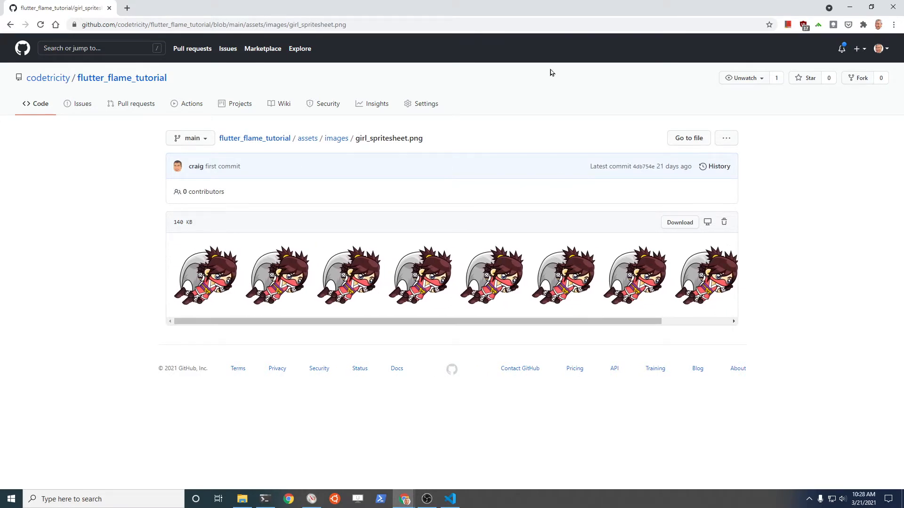
pyautogui.moveTo(552, 7); pyautogui.dragTo(519, 167)
pyautogui.click(537, 13)
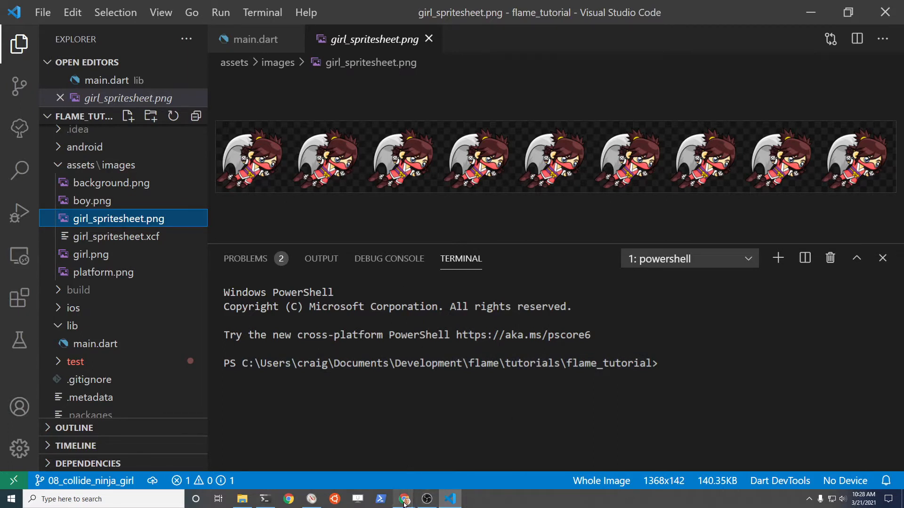
# Step: Switch to the Game Art 2D website in Chrome and look through the free sprites under Freebies
pyautogui.moveTo(404, 502)
pyautogui.click(409, 462)
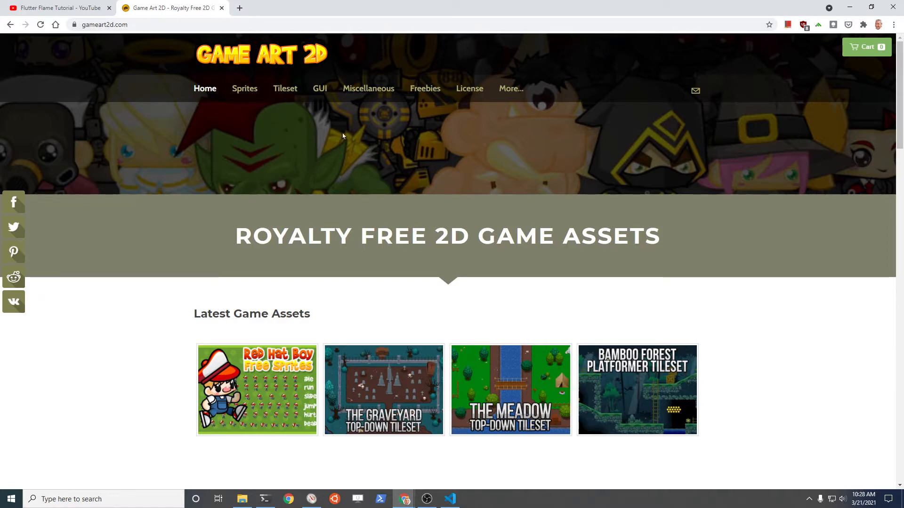
pyautogui.click(421, 94)
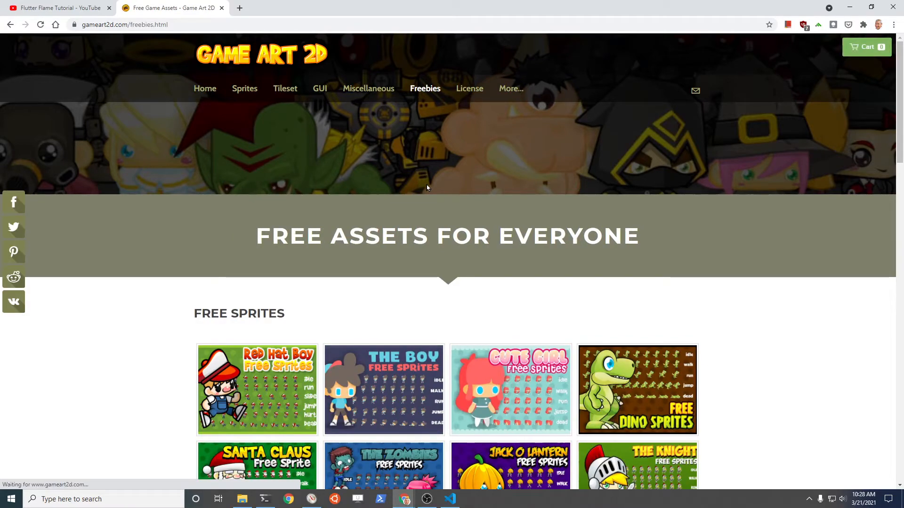
pyautogui.scroll(-6, 427, 187)
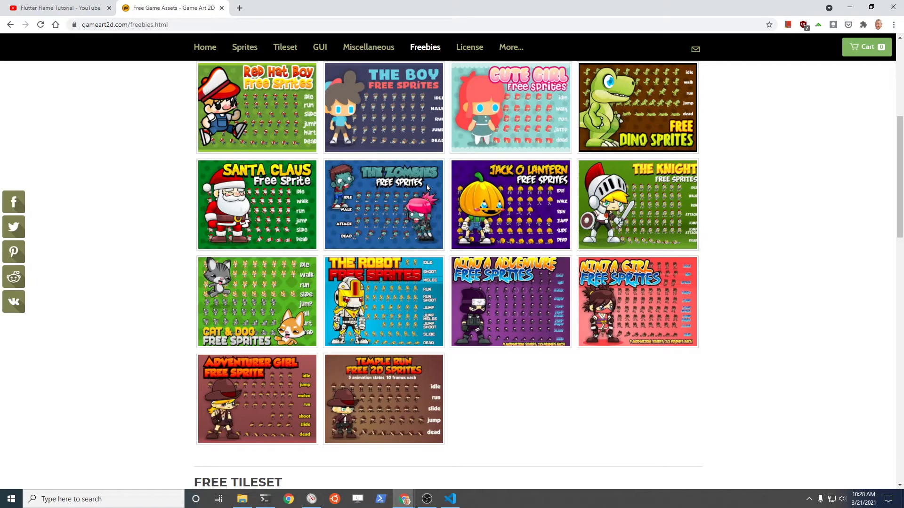
pyautogui.scroll(1, 426, 185)
# Step: Download the Cute Girl free sprite archive and save it as cutegirlfiles in the Documents tmp folder
pyautogui.click(515, 164)
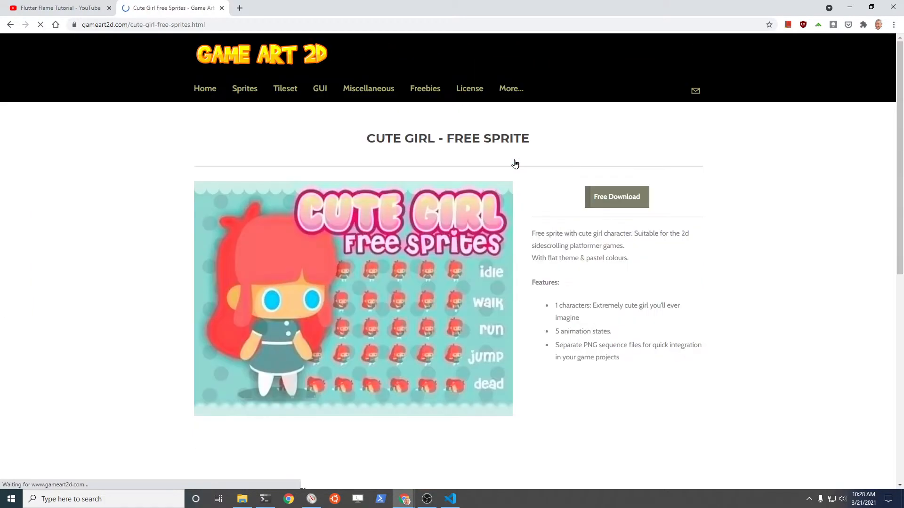
pyautogui.click(595, 198)
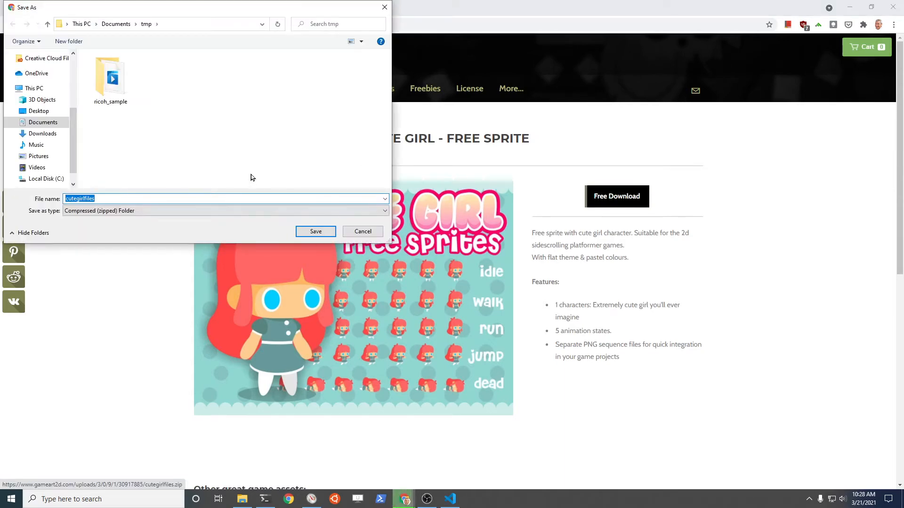
pyautogui.click(314, 232)
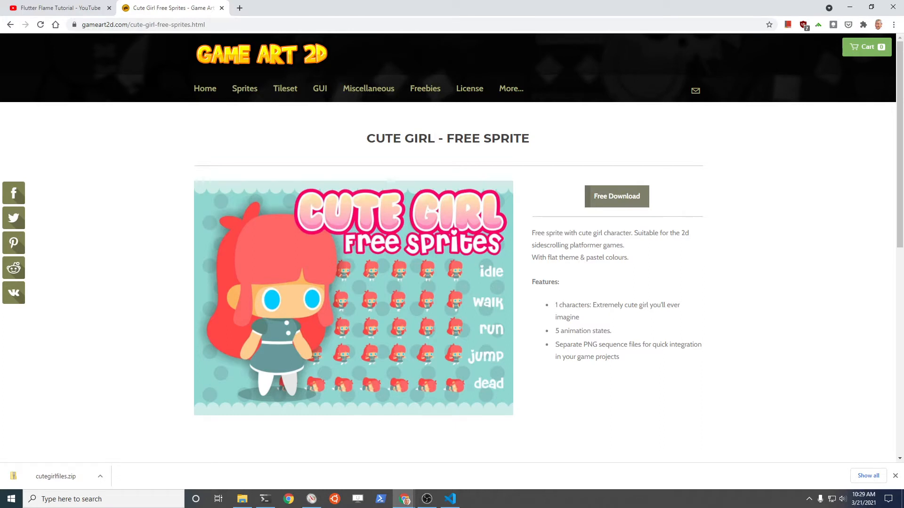
# Step: Paste the cutegirlfiles archive into the Development/assets/character_assets folder in File Explorer
pyautogui.click(450, 499)
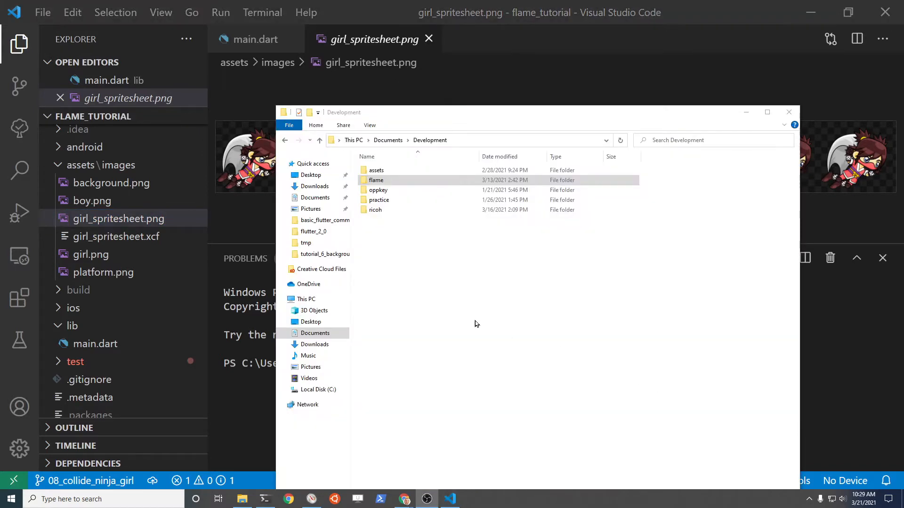
pyautogui.doubleClick(394, 170)
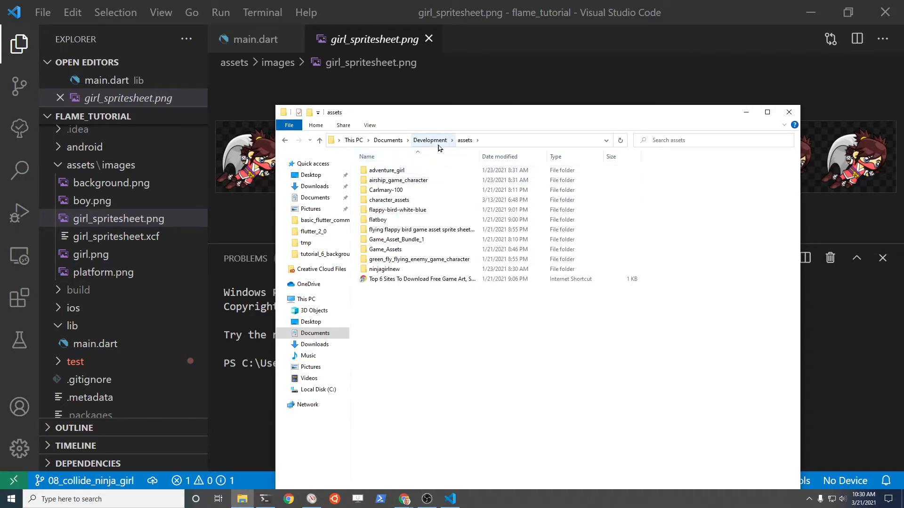
pyautogui.doubleClick(430, 200)
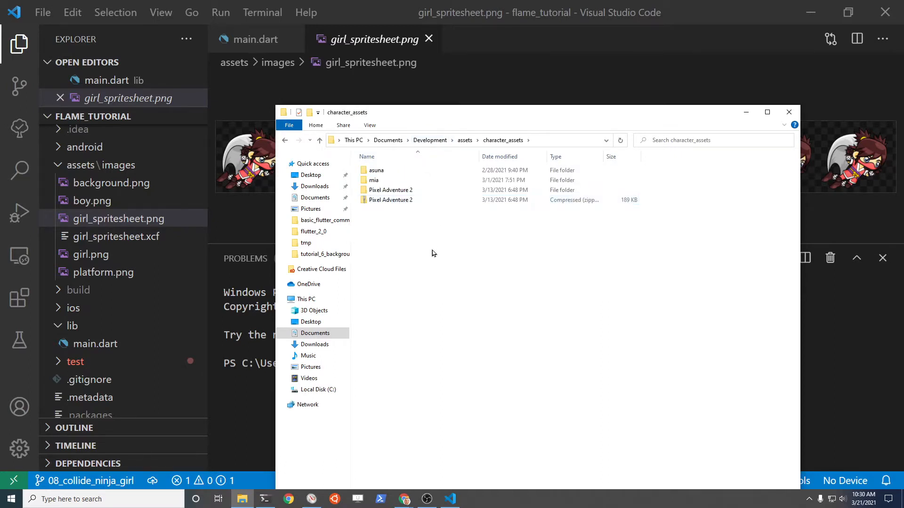
pyautogui.rightClick(442, 244)
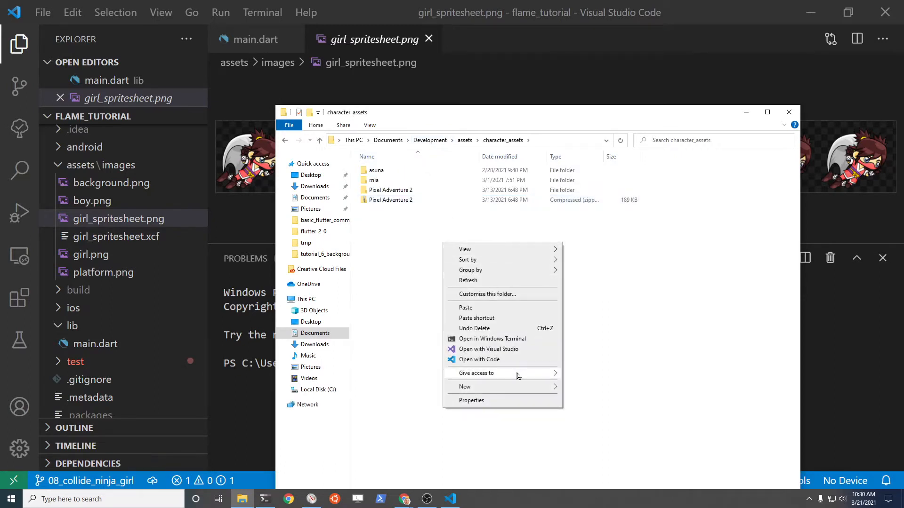
pyautogui.click(509, 307)
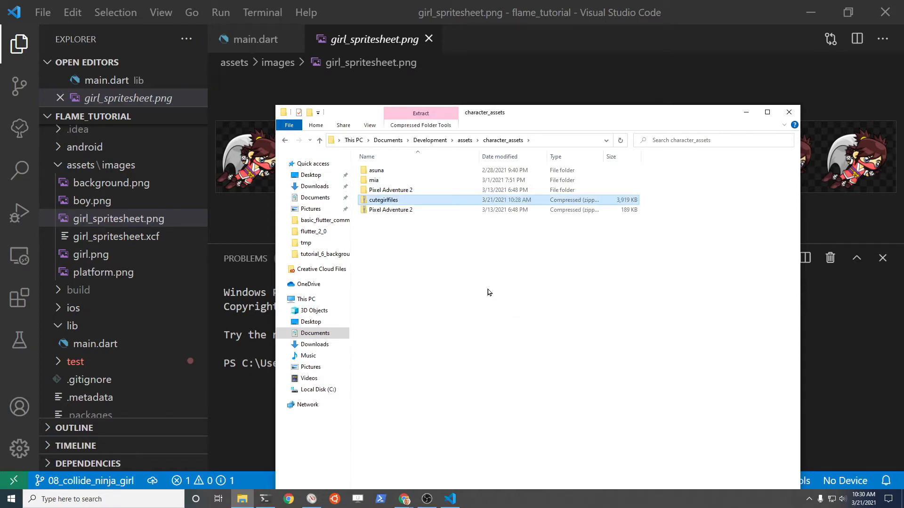
# Step: Extract the cutegirlfiles archive in character_assets and open the extracted png folder
pyautogui.rightClick(415, 201)
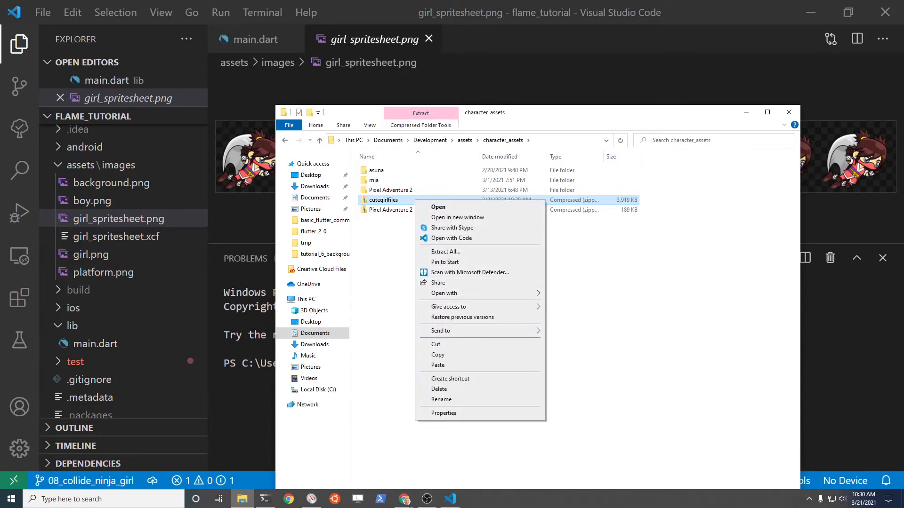
pyautogui.click(457, 217)
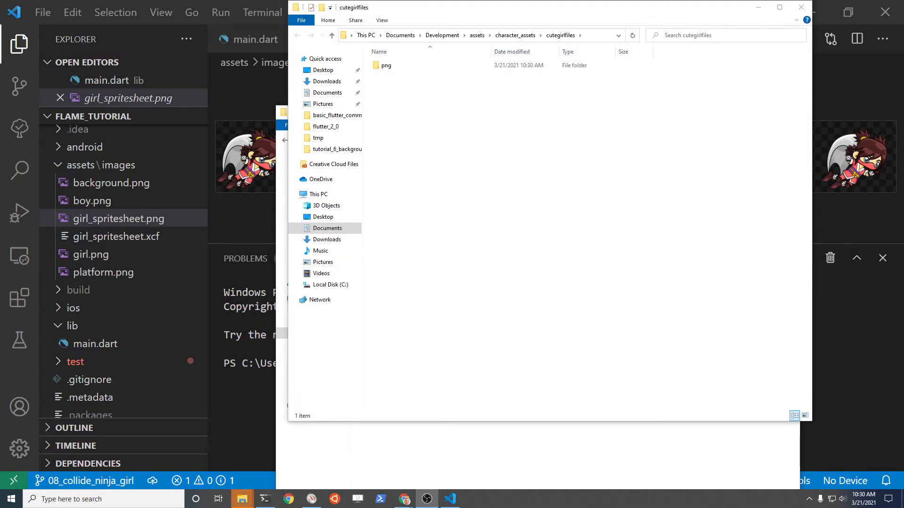
pyautogui.doubleClick(386, 65)
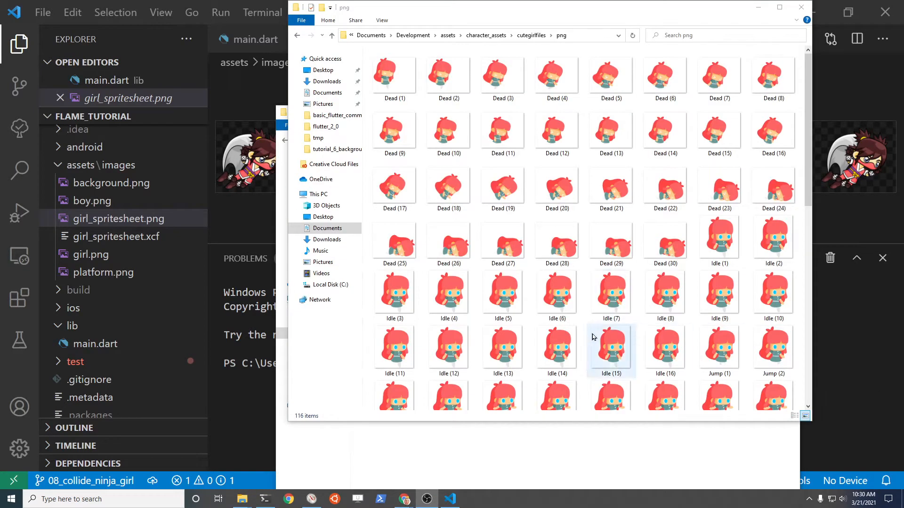
# Step: Copy the running-animation images Run (1) through Run (20) from the png folder
pyautogui.scroll(-5, 536, 319)
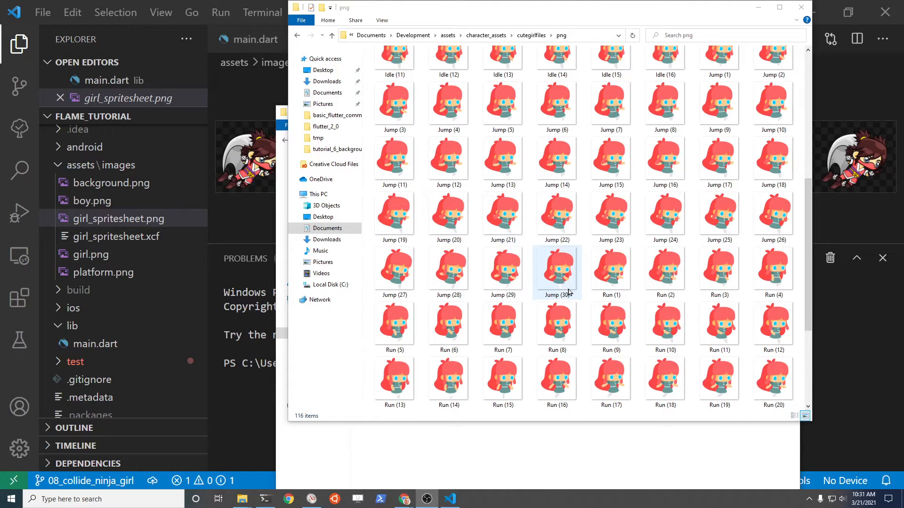
pyautogui.click(611, 268)
pyautogui.scroll(-3, 611, 268)
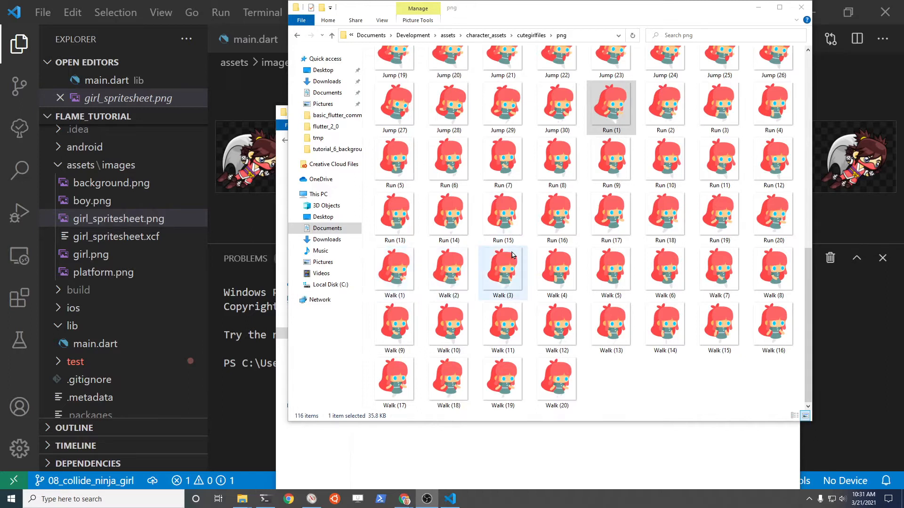
pyautogui.click(619, 107)
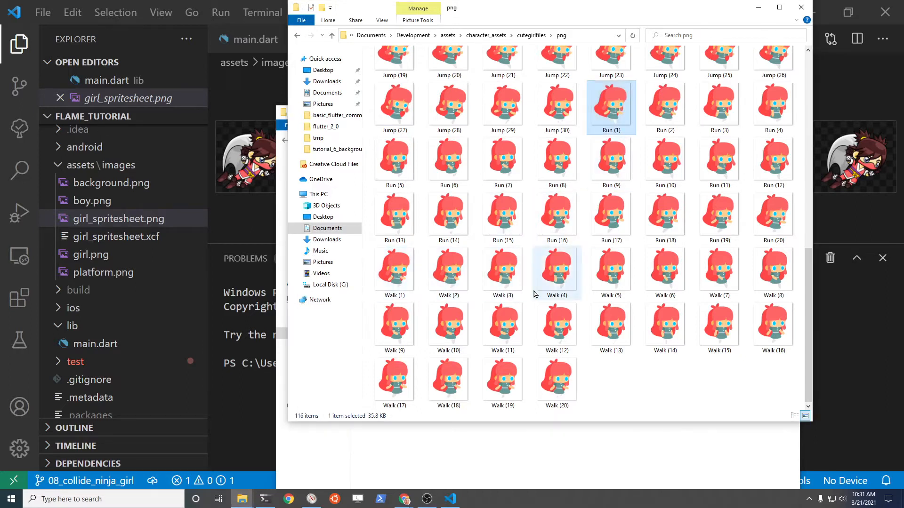
pyautogui.keyDown('shift'); pyautogui.click(780, 223); pyautogui.keyUp('shift')
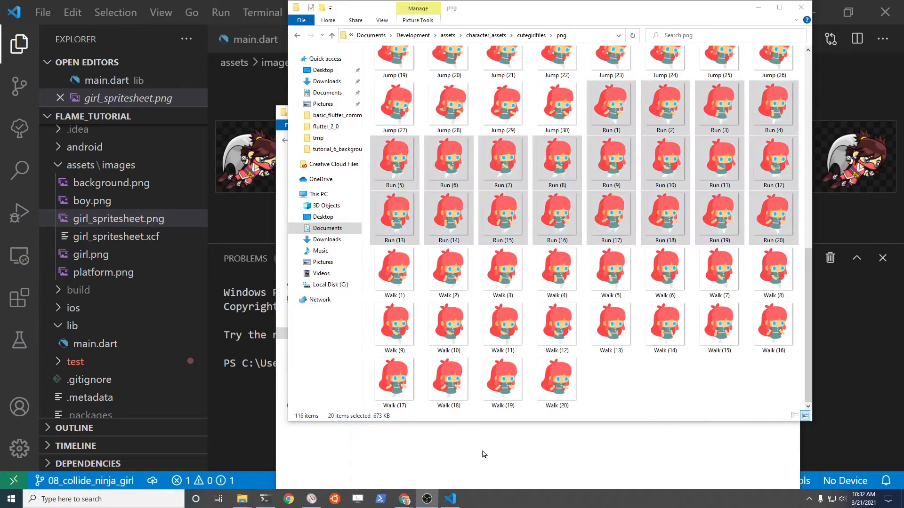
pyautogui.rightClick(513, 211)
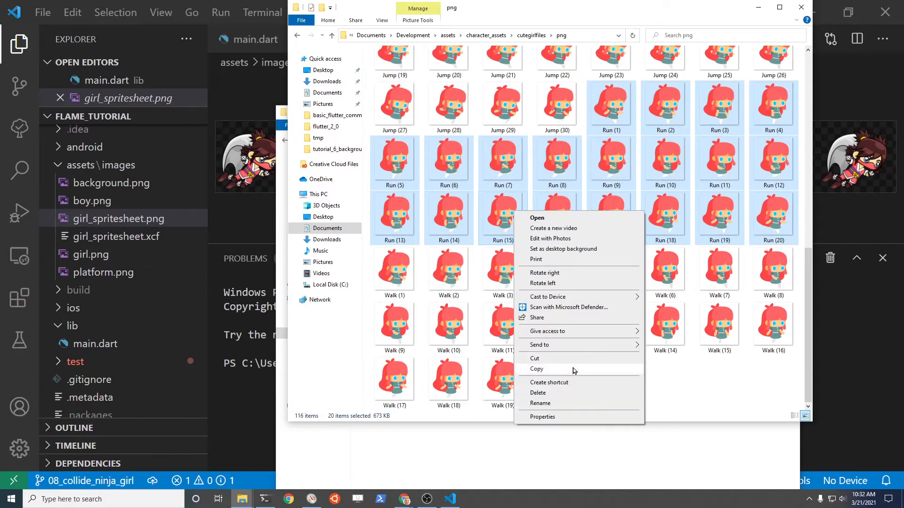
pyautogui.click(561, 369)
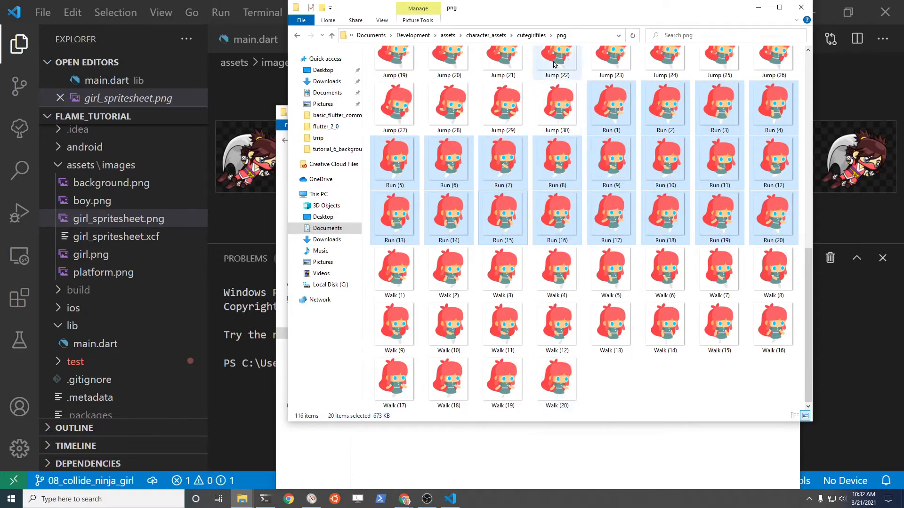
# Step: Create a folder named running_girl inside cutegirlfiles and paste the copied Run images into it
pyautogui.click(537, 36)
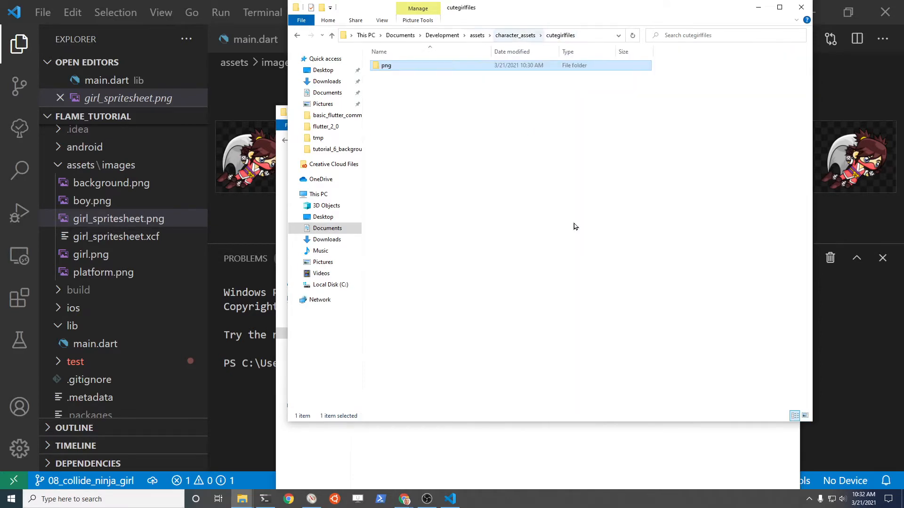
pyautogui.rightClick(540, 163)
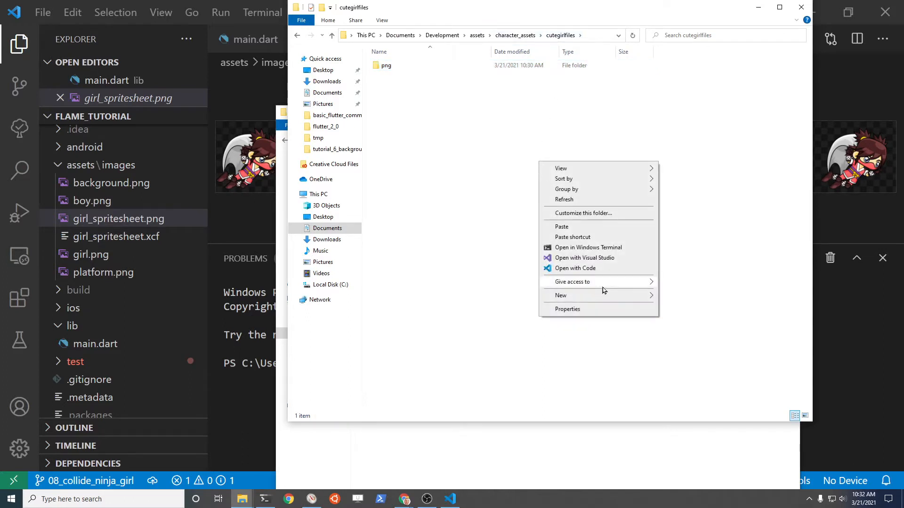
pyautogui.moveTo(605, 294)
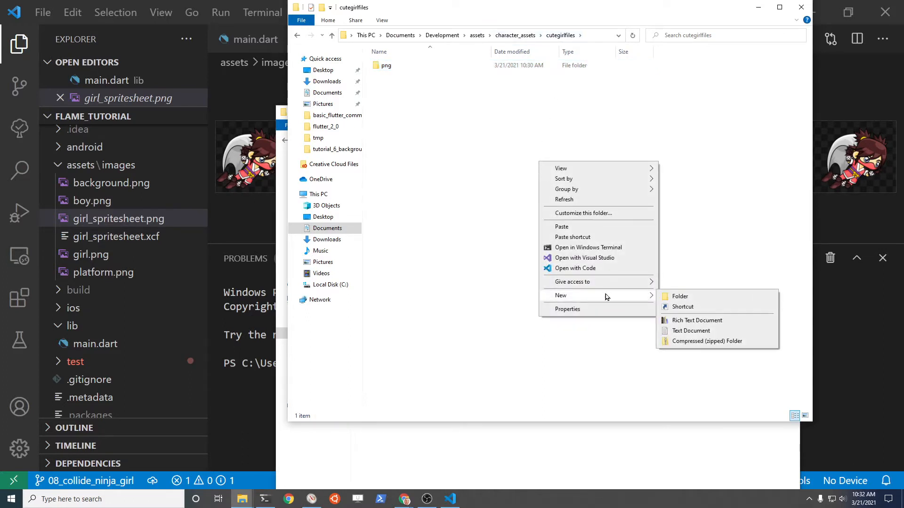
pyautogui.click(669, 296)
pyautogui.write('ru')
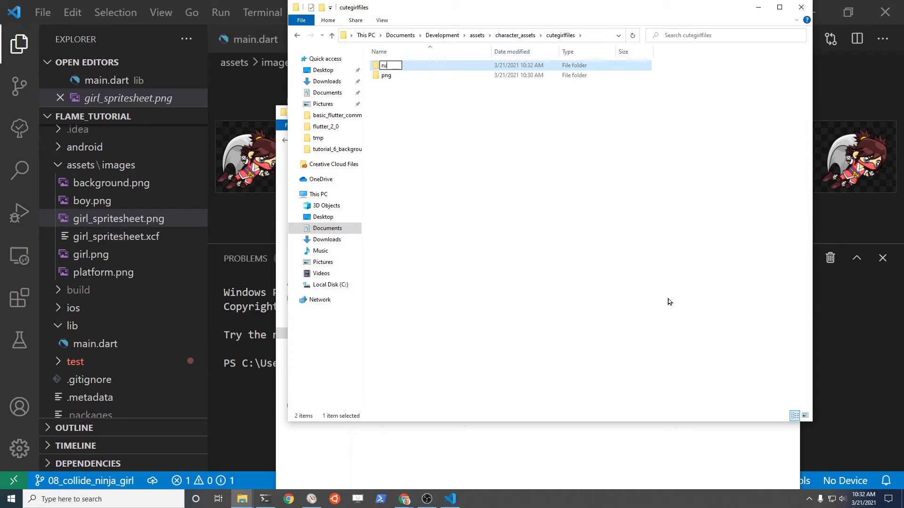
pyautogui.write('nning_girl')
pyautogui.press('Return')
pyautogui.press('Return')
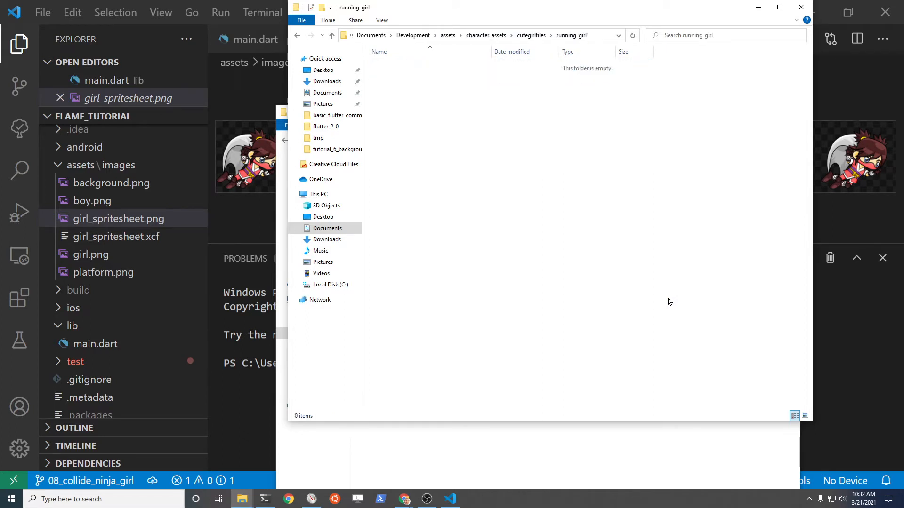
pyautogui.hotkey('ctrl', 'v')
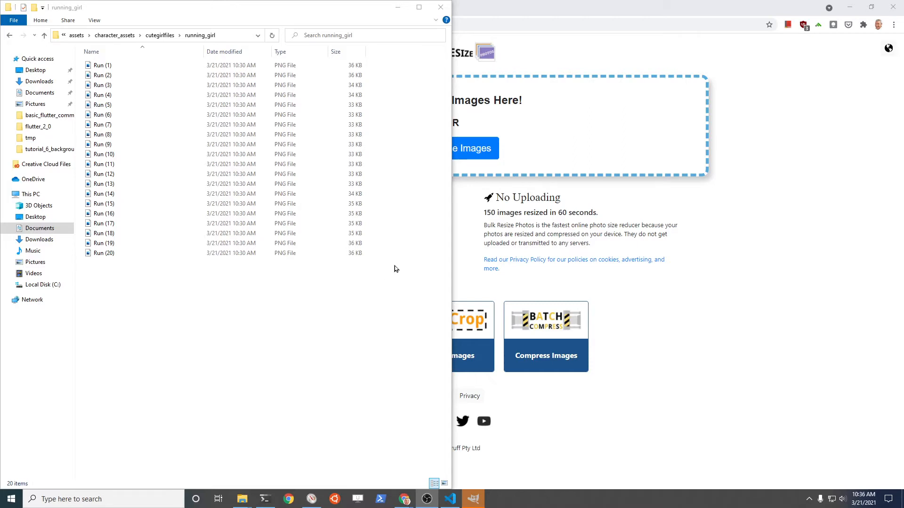
# Step: Load all the Run images from running_girl into Bulk Resize Photos and set the image dimensions to 150 × 163
pyautogui.moveTo(395, 268); pyautogui.dragTo(75, 63)
pyautogui.moveTo(124, 155); pyautogui.dragTo(489, 118)
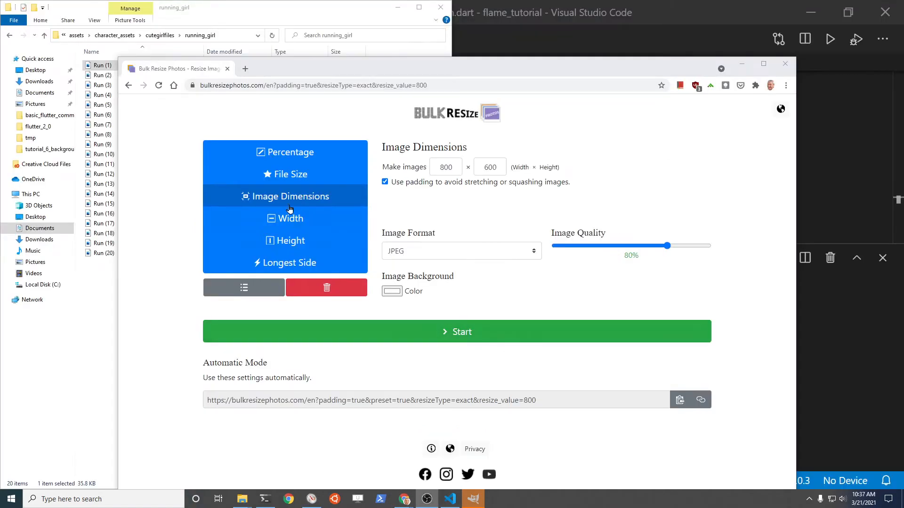
pyautogui.doubleClick(448, 164)
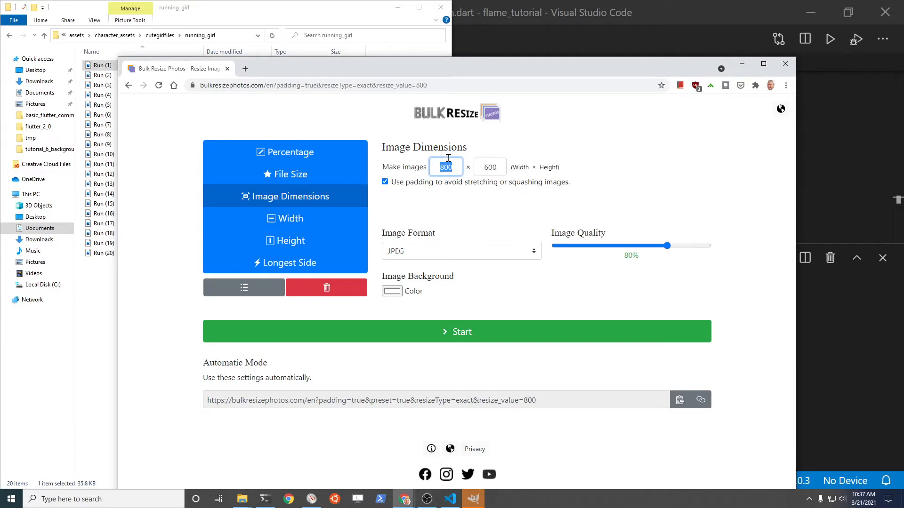
pyautogui.write('150')
pyautogui.click(493, 163)
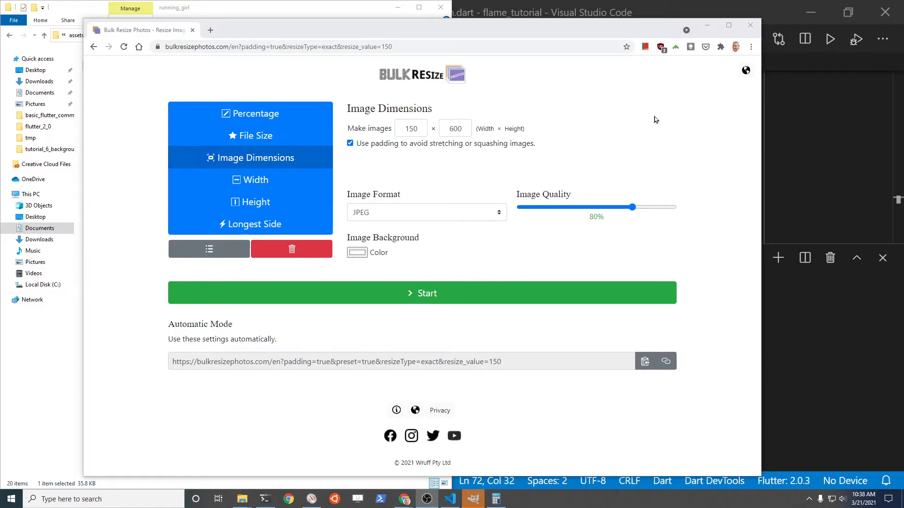
pyautogui.doubleClick(455, 128)
pyautogui.write('163')
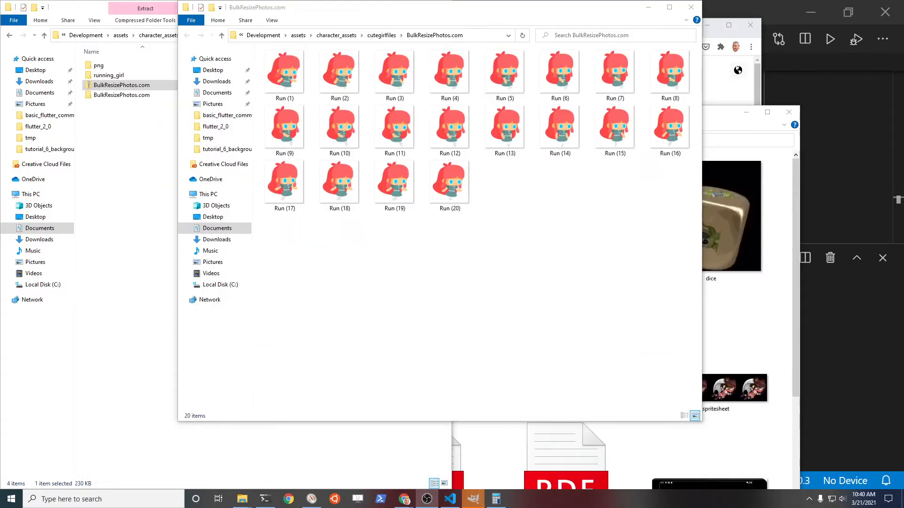
# Step: Check the pixel dimensions of the resized Run (1) image in its file properties
pyautogui.rightClick(291, 81)
pyautogui.click(373, 351)
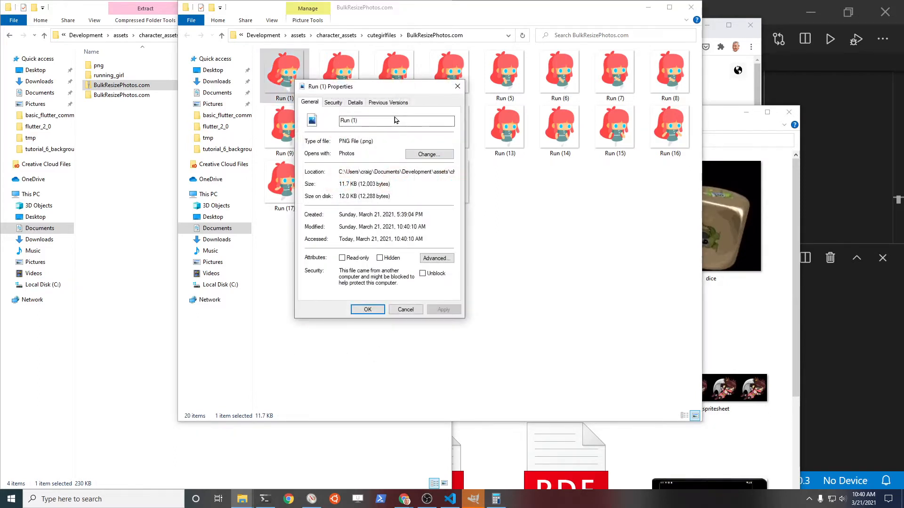
pyautogui.click(356, 103)
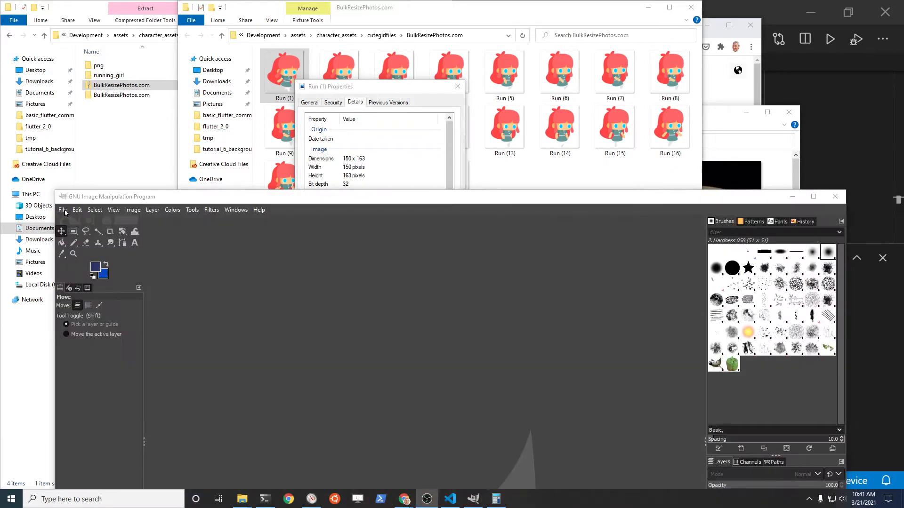
# Step: Switch to GIMP and create a new image 3000 px wide and 163 px high
pyautogui.click(63, 209)
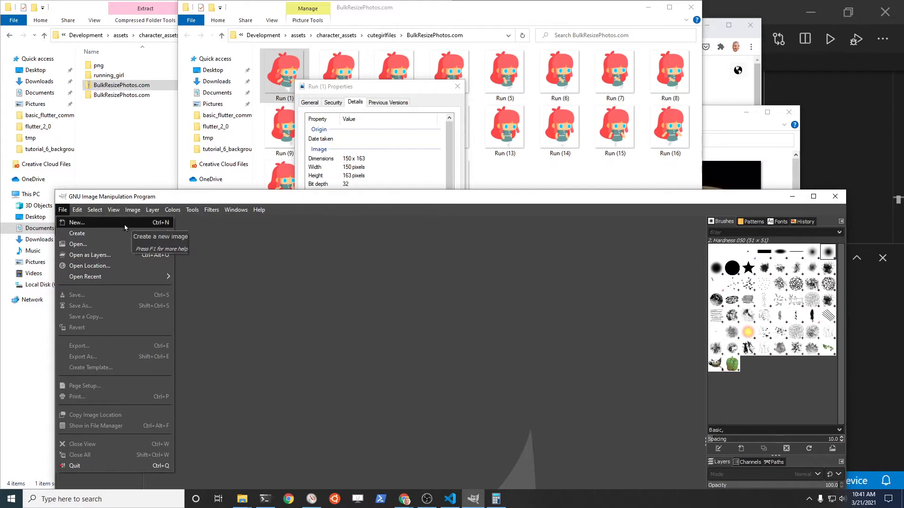
pyautogui.click(124, 224)
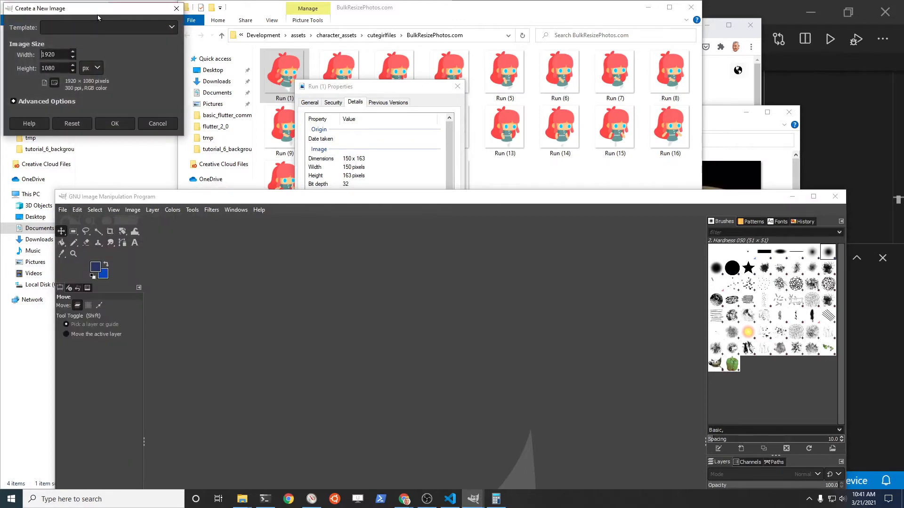
pyautogui.moveTo(97, 10); pyautogui.dragTo(400, 218)
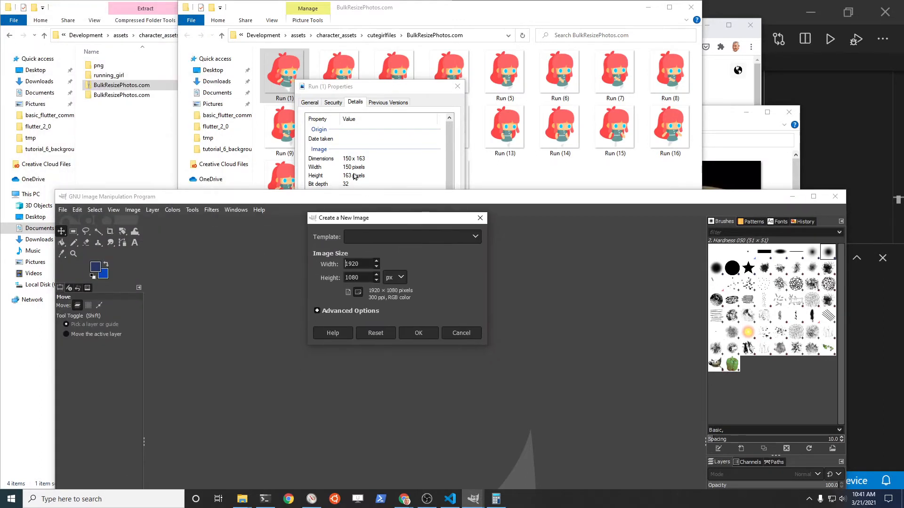
pyautogui.doubleClick(362, 263)
pyautogui.write('3000')
pyautogui.doubleClick(364, 277)
pyautogui.write('16')
pyautogui.click(428, 330)
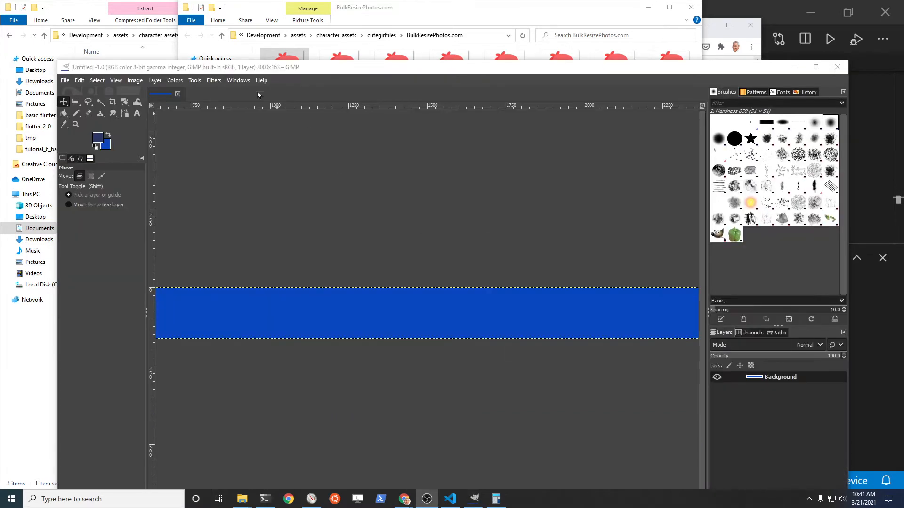
# Step: Add an alpha channel to the Background layer and clear its blue fill to transparency
pyautogui.click(155, 81)
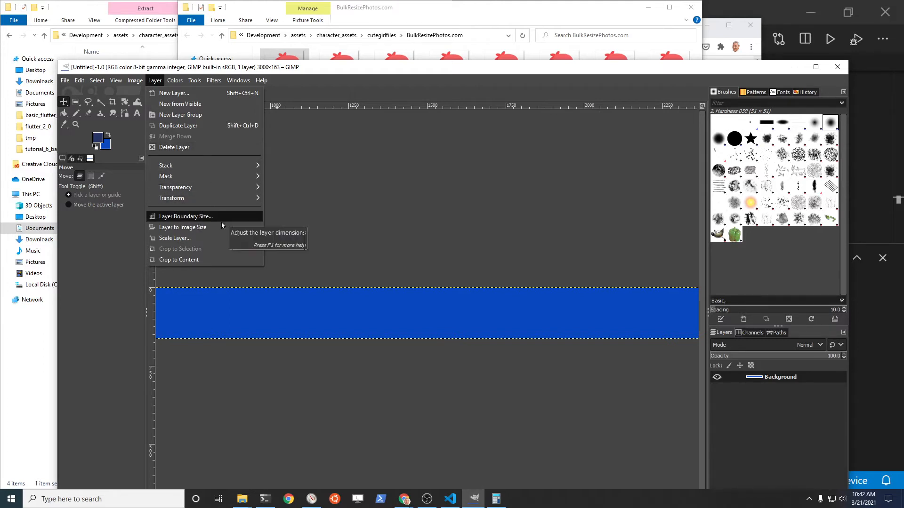
pyautogui.moveTo(248, 186)
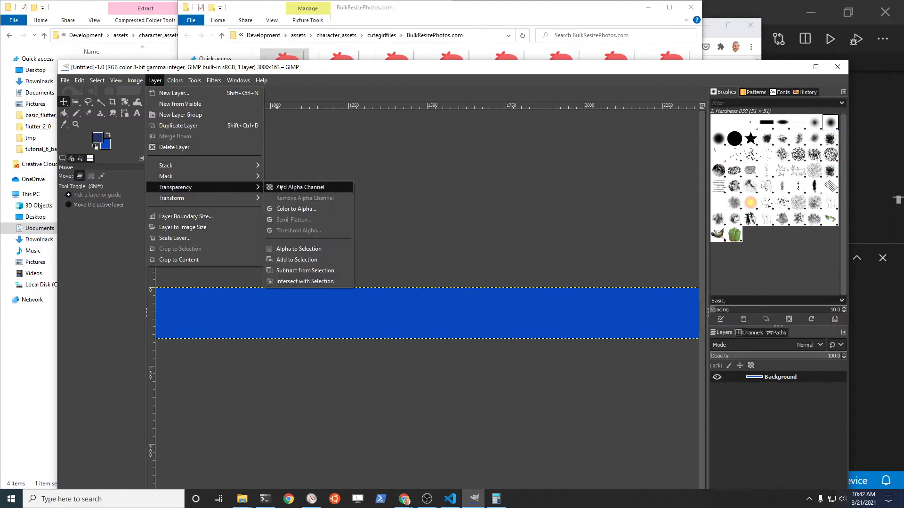
pyautogui.click(287, 188)
pyautogui.press('Delete')
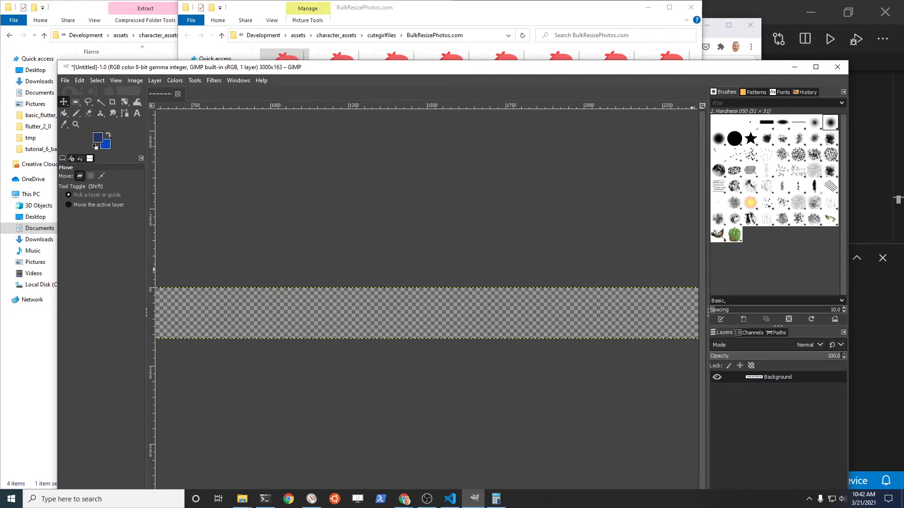
# Step: Configure the image grid with unlinked spacing of 150 pixels horizontally and 163 pixels vertically
pyautogui.click(135, 81)
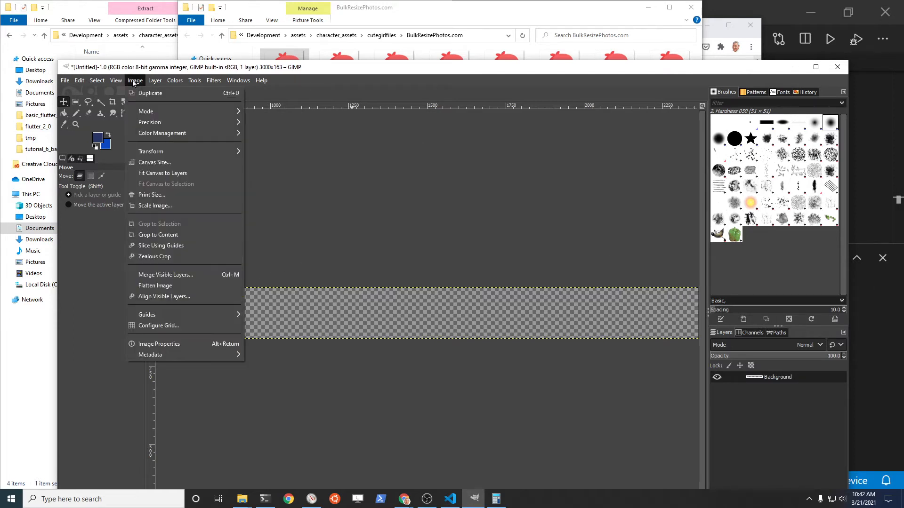
pyautogui.click(209, 326)
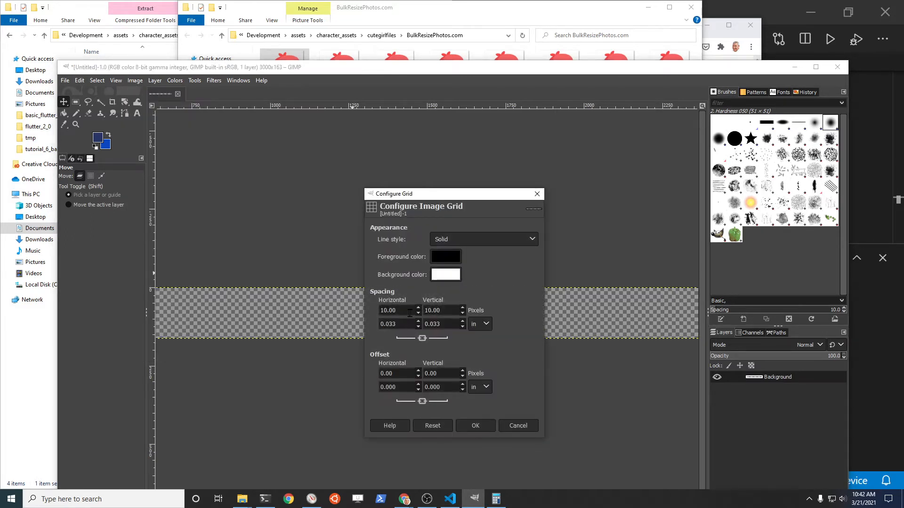
pyautogui.click(422, 338)
pyautogui.tripleClick(398, 310)
pyautogui.write('150')
pyautogui.click(452, 309)
pyautogui.tripleClick(452, 309)
pyautogui.write('163')
pyautogui.click(473, 425)
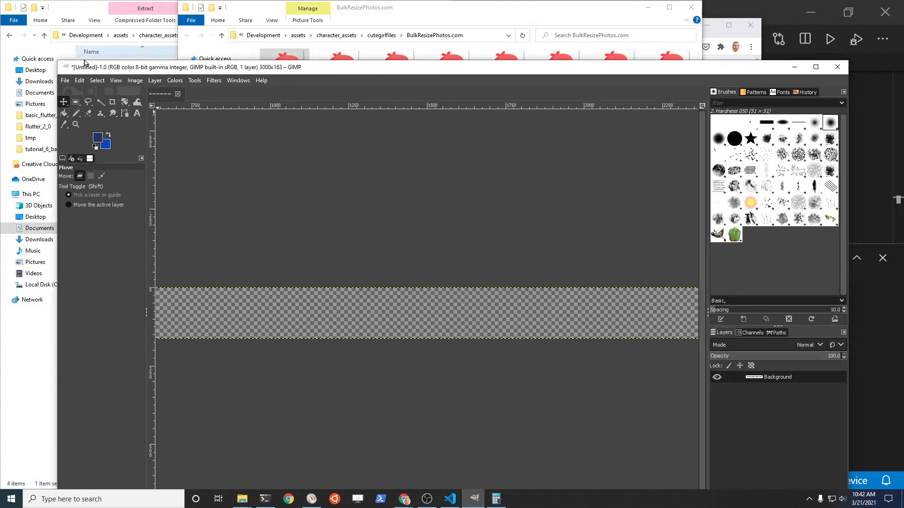
# Step: Show the grid on the canvas, turn on snapping to the grid and turn off snapping to guides
pyautogui.click(113, 80)
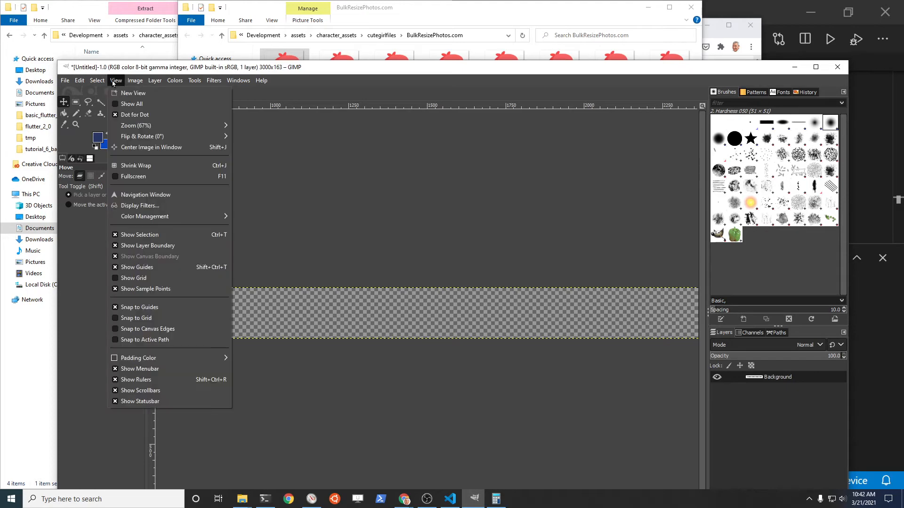
pyautogui.click(170, 275)
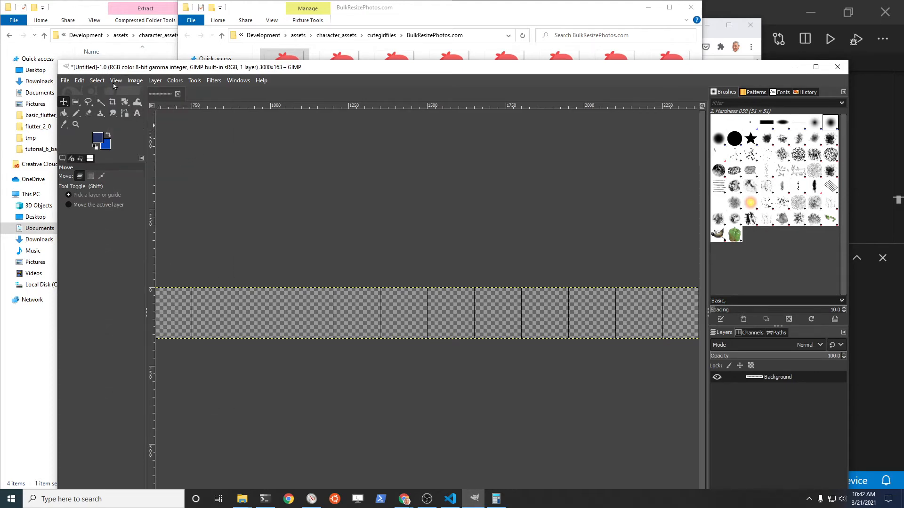
pyautogui.click(113, 80)
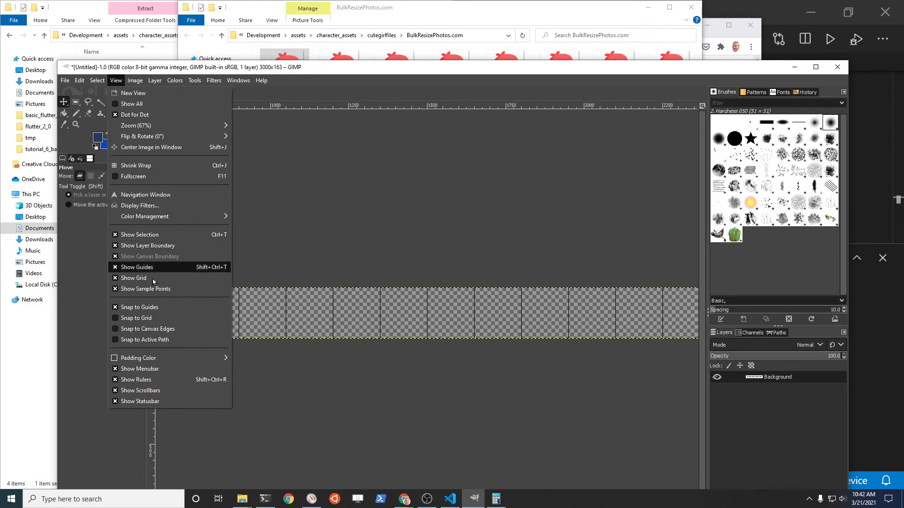
pyautogui.click(160, 319)
pyautogui.click(116, 81)
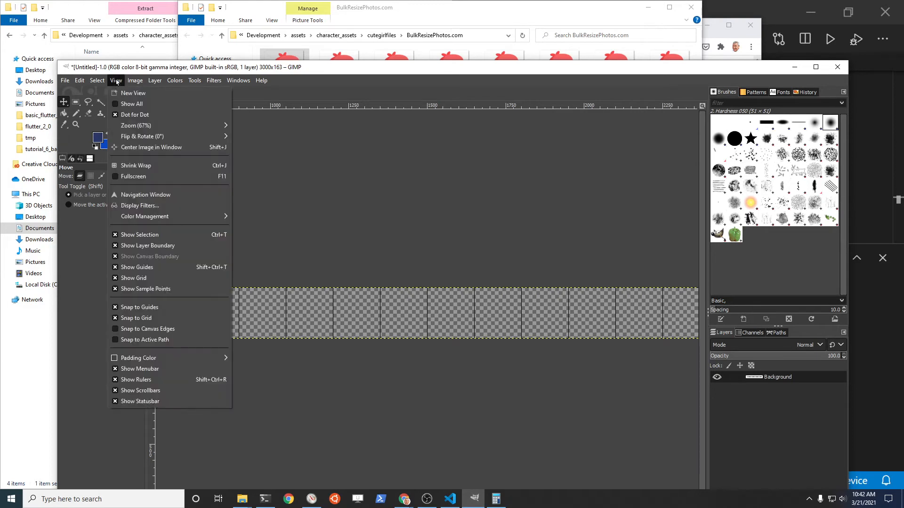
pyautogui.click(150, 309)
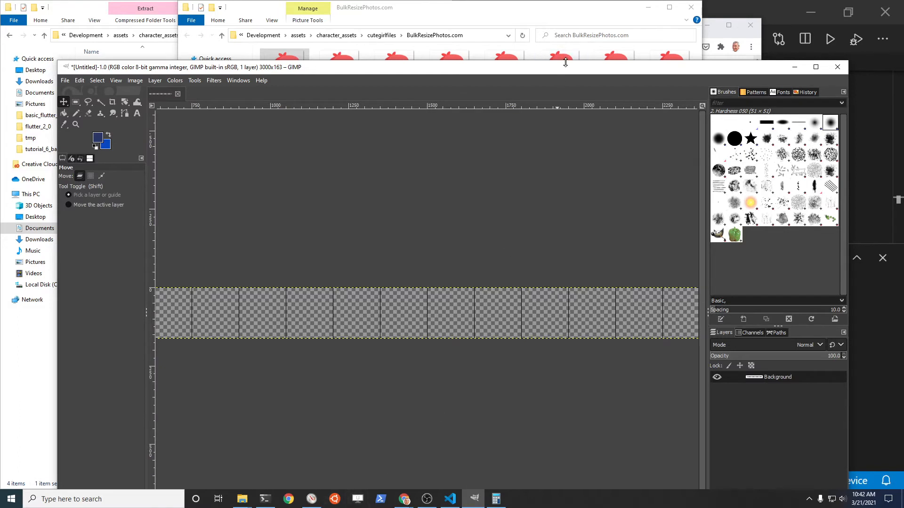
# Step: Close the Run (1) properties, arrange the windows side by side and place Run (1) as a layer in the first grid cell
pyautogui.moveTo(567, 69); pyautogui.dragTo(620, 28)
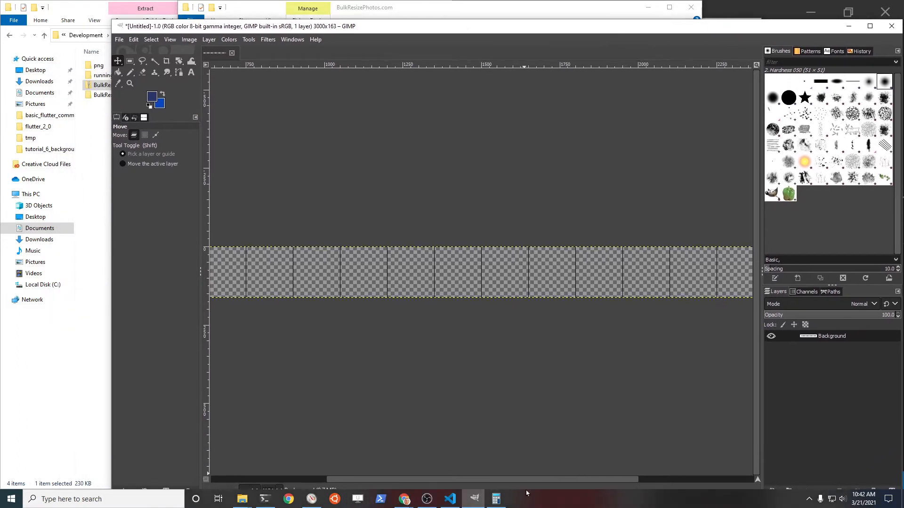
pyautogui.moveTo(525, 480); pyautogui.dragTo(407, 481)
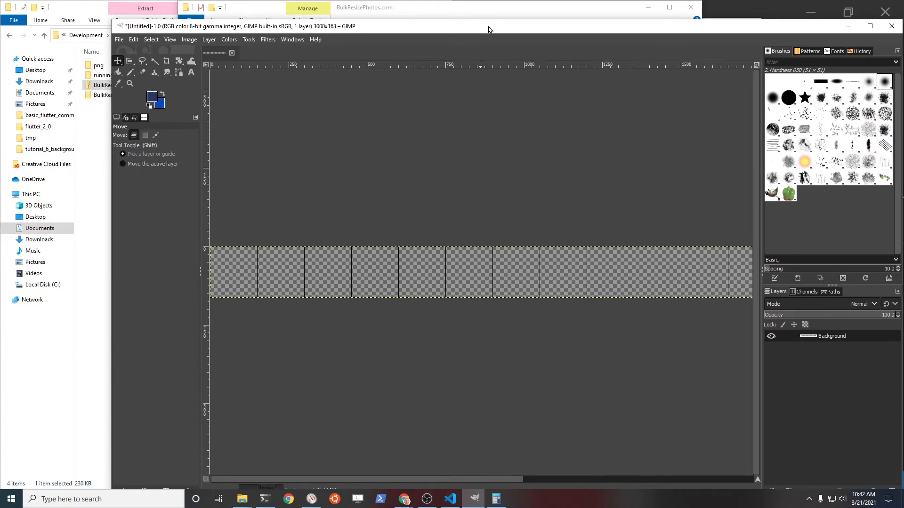
pyautogui.moveTo(488, 24); pyautogui.dragTo(493, 135)
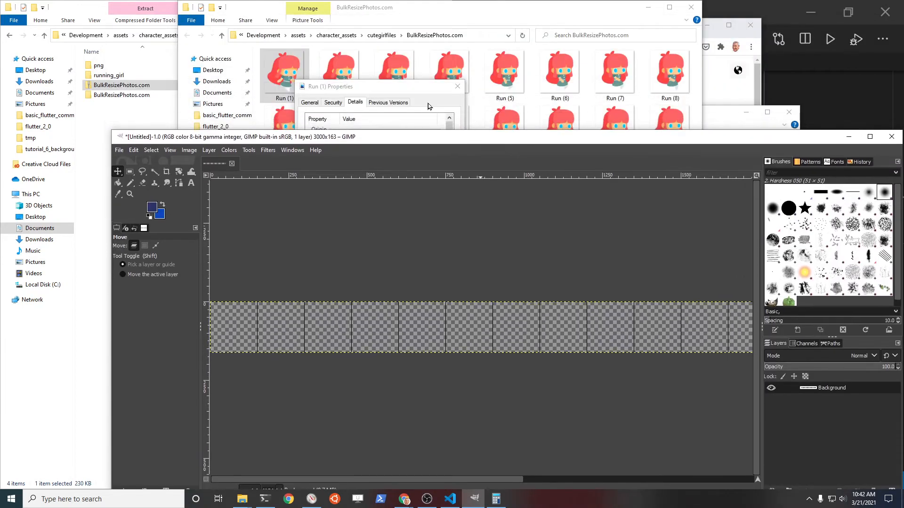
pyautogui.click(408, 94)
pyautogui.click(368, 310)
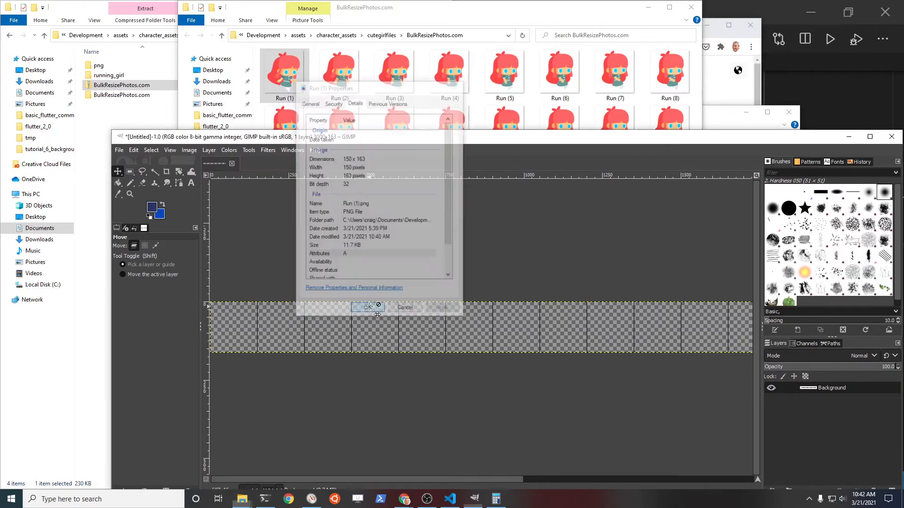
pyautogui.moveTo(415, 9); pyautogui.dragTo(577, 13)
pyautogui.moveTo(444, 88); pyautogui.dragTo(245, 327)
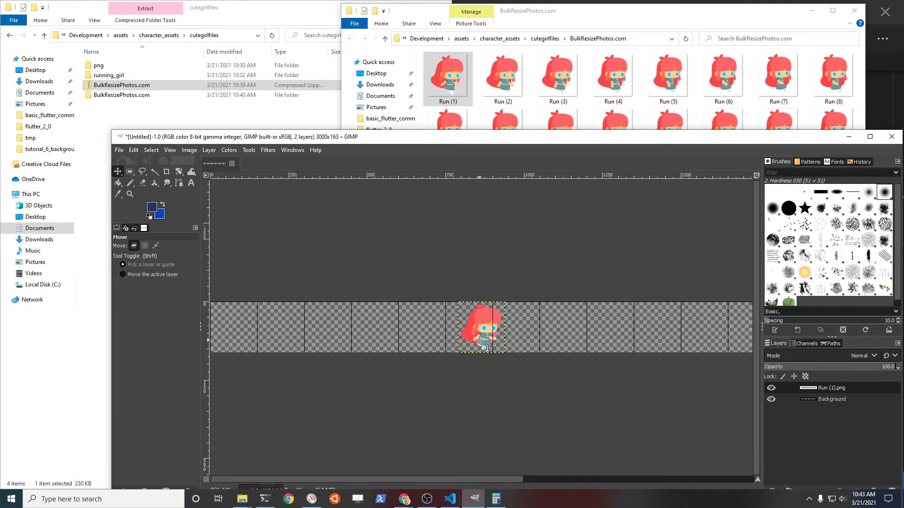
pyautogui.moveTo(487, 353); pyautogui.dragTo(231, 351)
# Step: Add Run (2), Run (3) and Run (4) as layers and align them in the second, third and fourth grid cells
pyautogui.moveTo(503, 77); pyautogui.dragTo(430, 299)
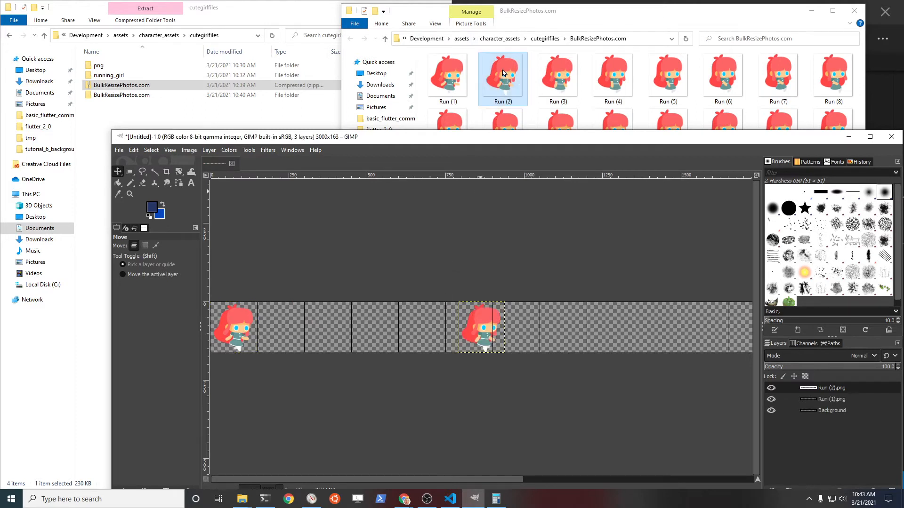
pyautogui.moveTo(489, 344); pyautogui.dragTo(290, 344)
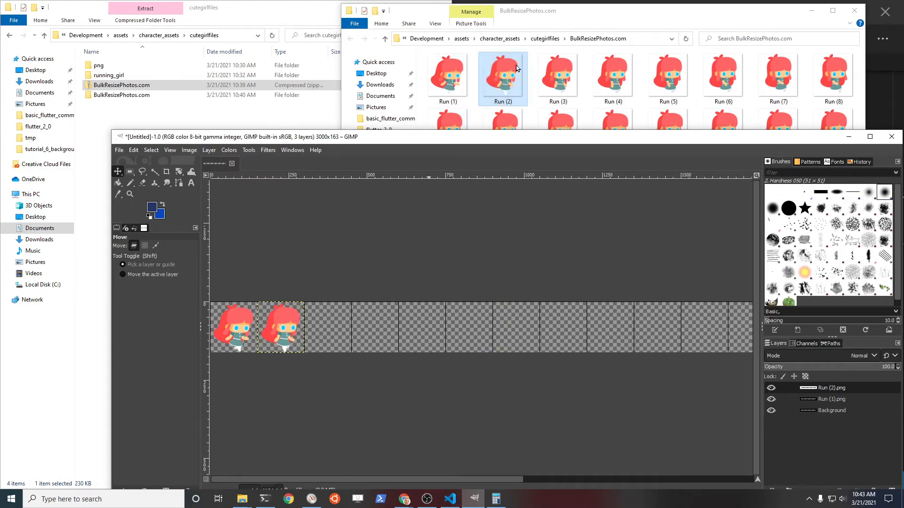
pyautogui.moveTo(557, 77); pyautogui.dragTo(512, 314)
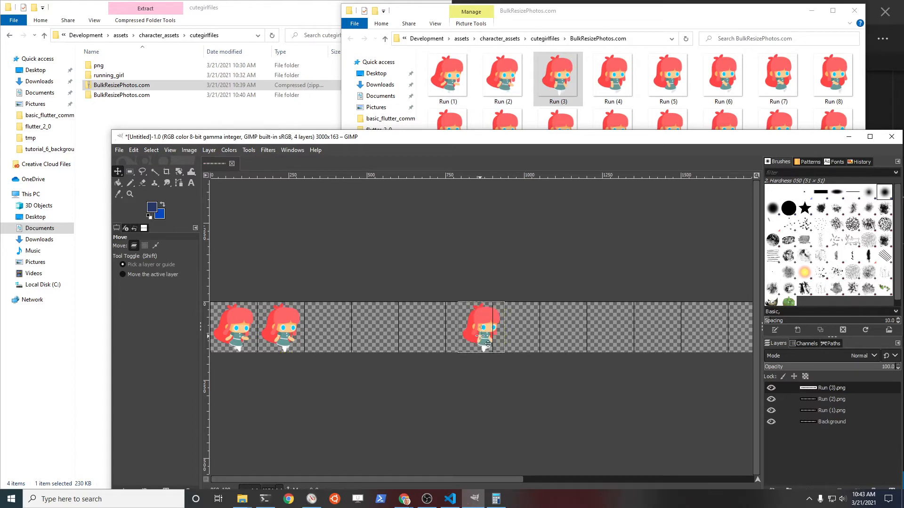
pyautogui.moveTo(479, 339); pyautogui.dragTo(329, 339)
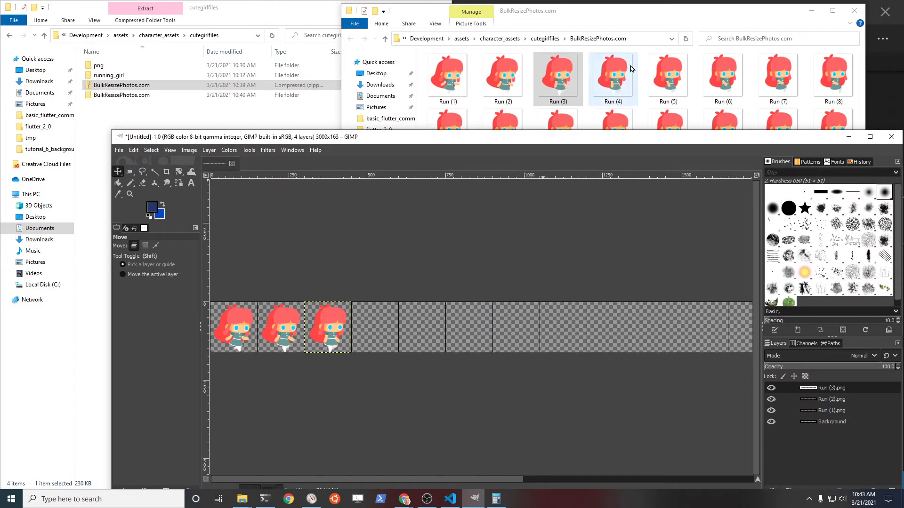
pyautogui.moveTo(612, 77); pyautogui.dragTo(553, 318)
pyautogui.moveTo(482, 330); pyautogui.dragTo(384, 341)
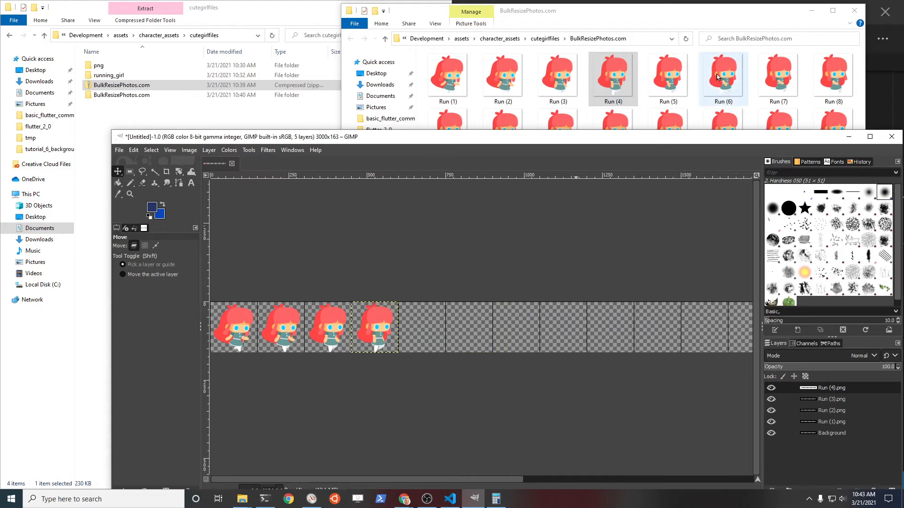
# Step: Add Run (5) and Run (6) as layers and align them in the fifth and sixth grid cells
pyautogui.moveTo(667, 77); pyautogui.dragTo(616, 319)
pyautogui.moveTo(493, 335); pyautogui.dragTo(433, 339)
pyautogui.moveTo(723, 77); pyautogui.dragTo(564, 313)
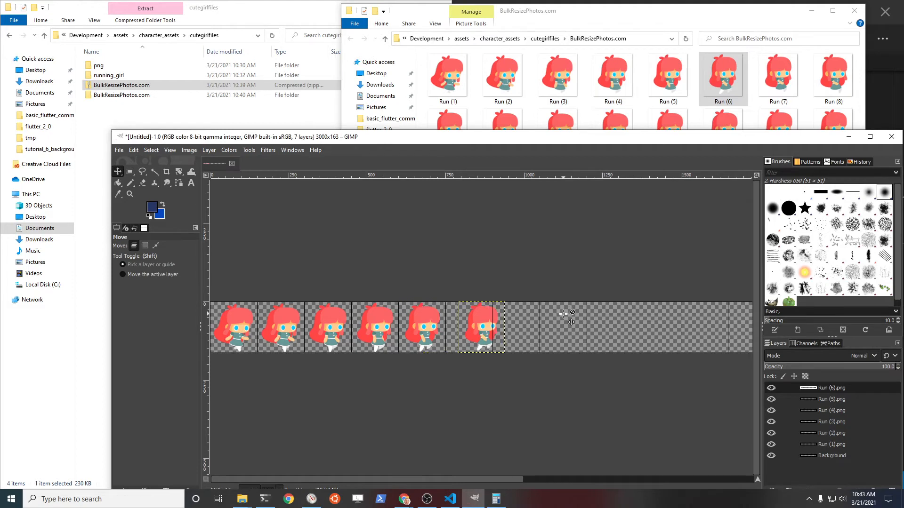
pyautogui.moveTo(492, 345); pyautogui.dragTo(471, 336)
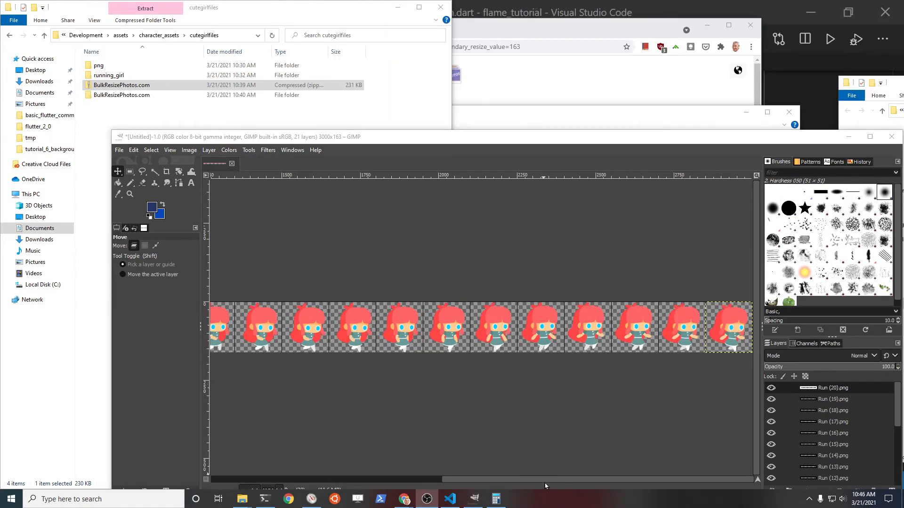
# Step: Save the image as spritesheet.xcf in the cute_girl folder
pyautogui.moveTo(546, 479); pyautogui.dragTo(524, 502)
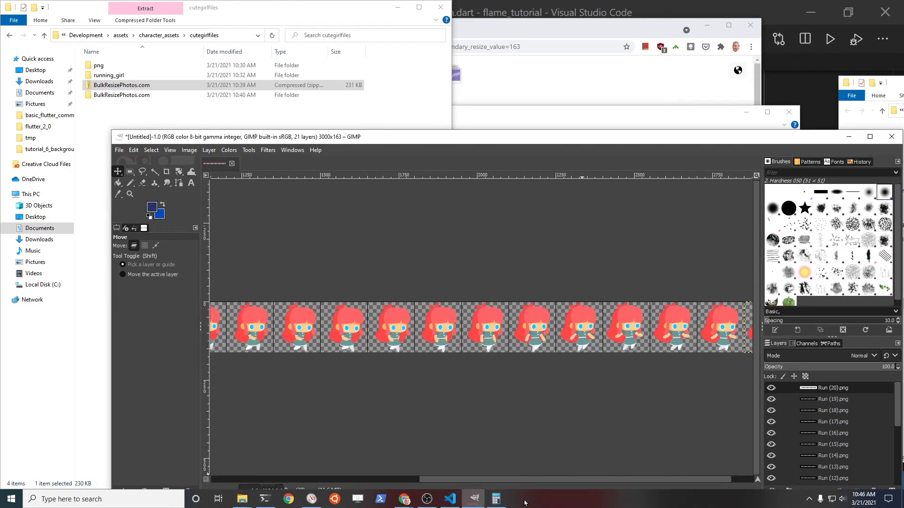
pyautogui.click(118, 150)
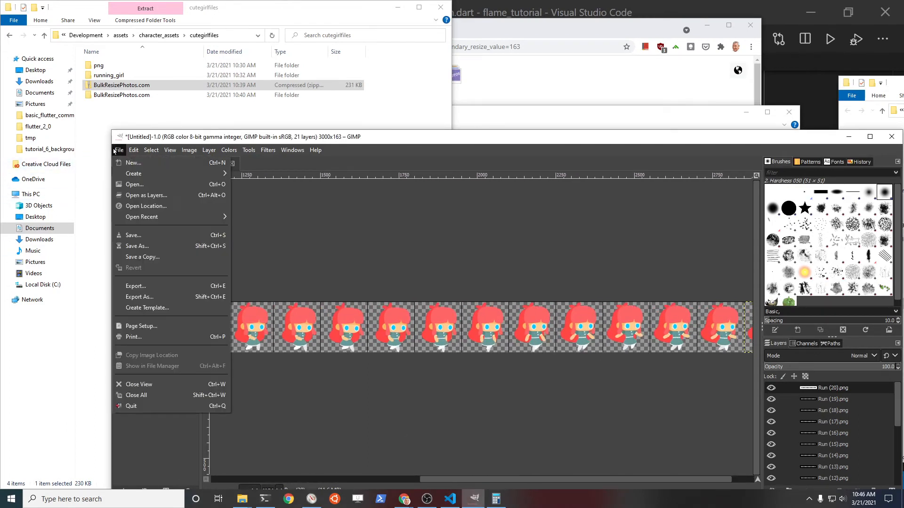
pyautogui.click(137, 235)
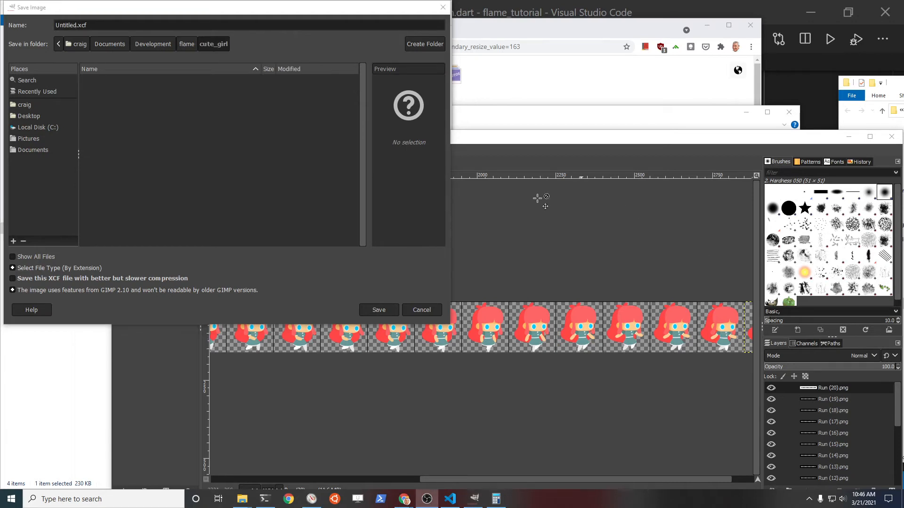
pyautogui.doubleClick(63, 25)
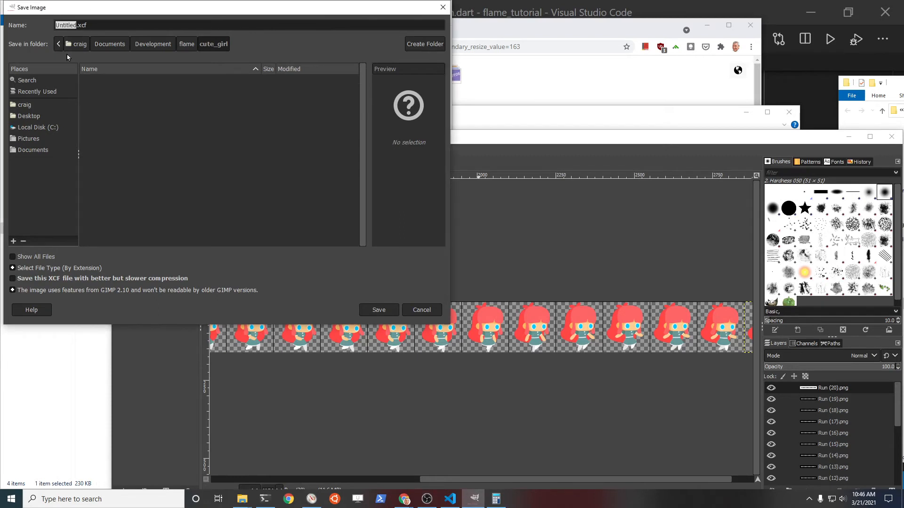
pyautogui.write('sp')
pyautogui.write('sheet')
pyautogui.press('Return')
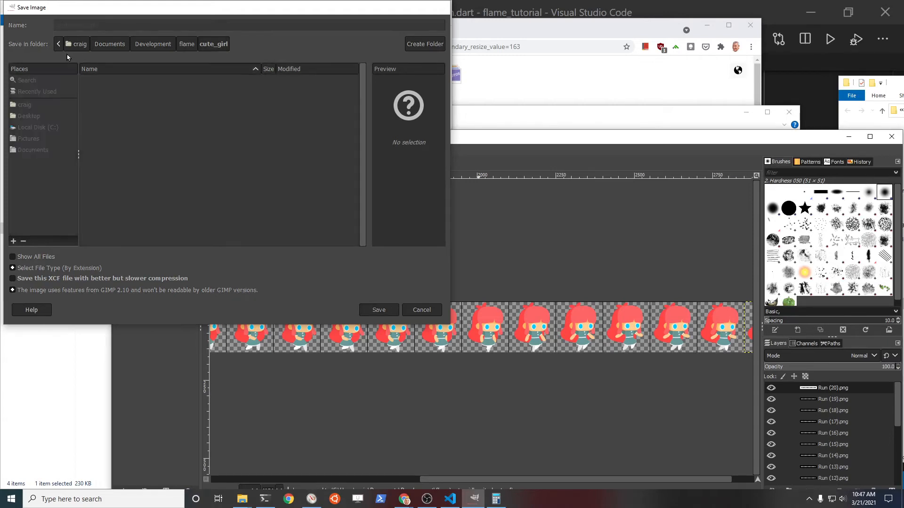
# Step: Export the sprite sheet as spritesheet.png in the cute_girl folder, keeping the offered PNG options
pyautogui.click(119, 150)
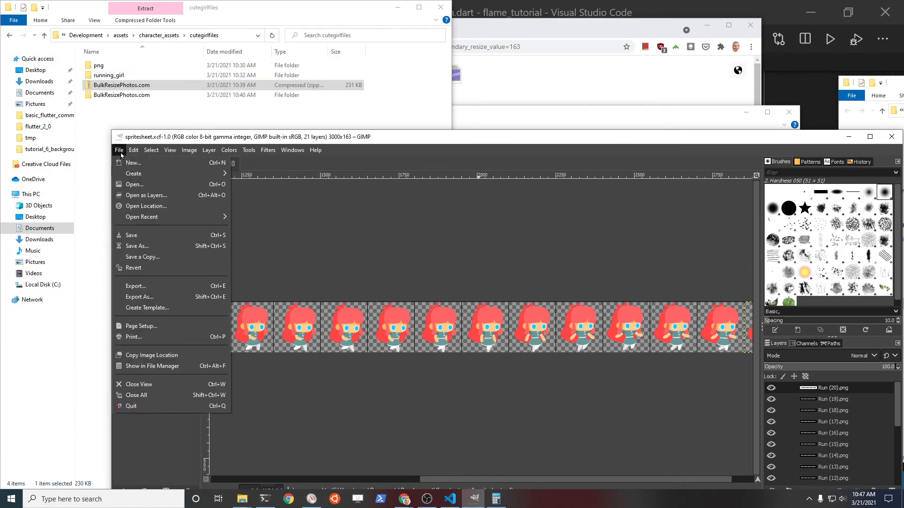
pyautogui.click(189, 291)
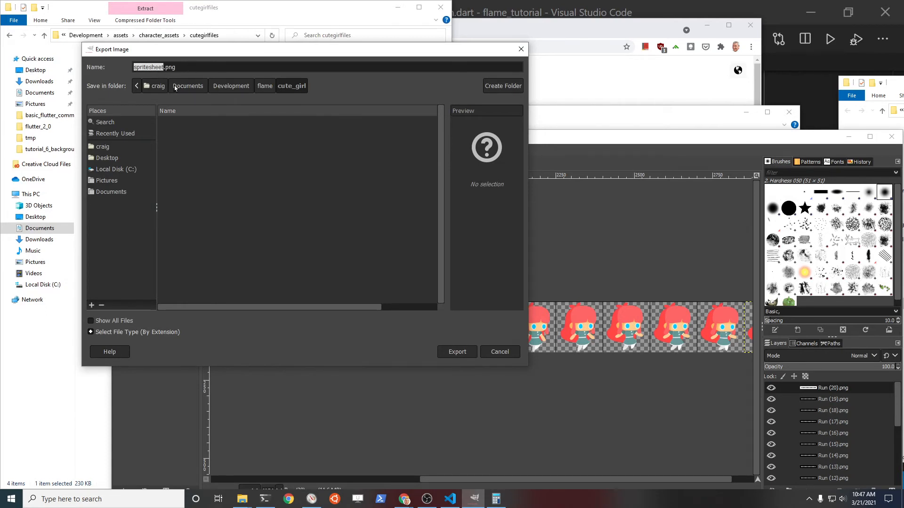
pyautogui.click(465, 353)
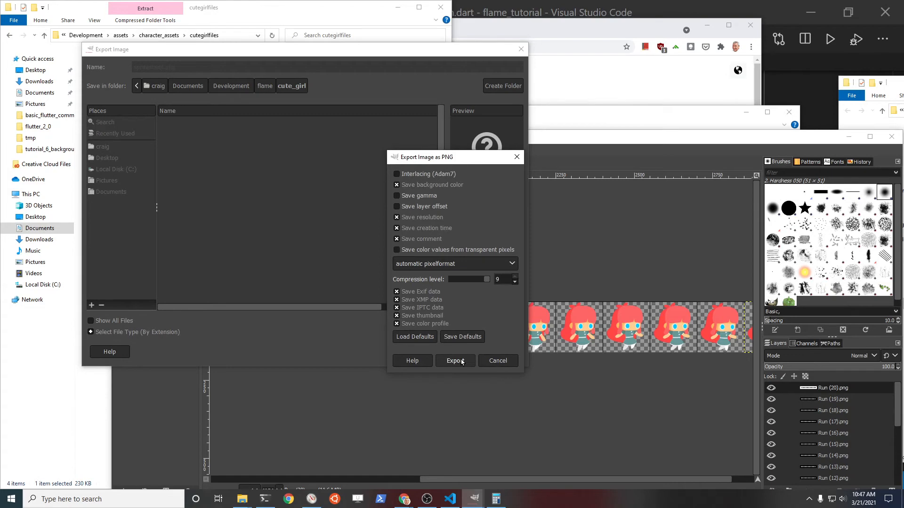
pyautogui.click(455, 360)
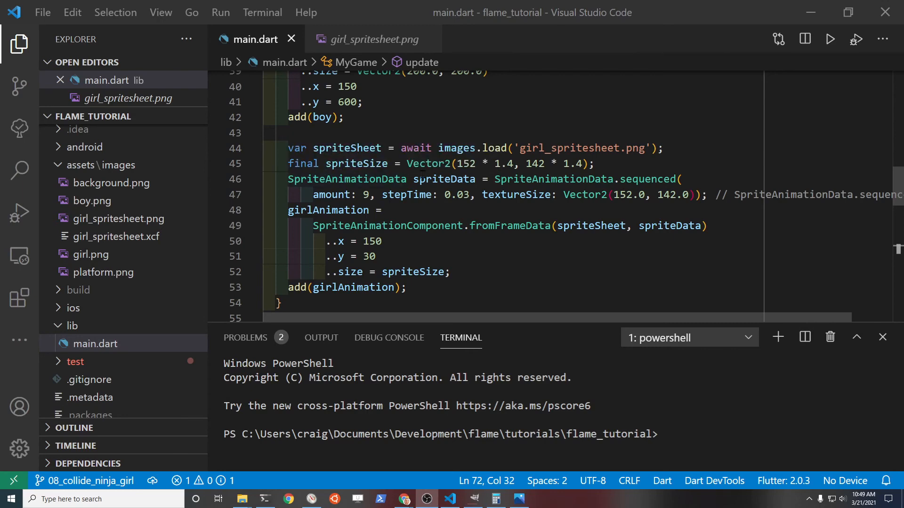
# Step: In Visual Studio Code, examine the girl sprite animation code in main.dart and the documentation of SpriteAnimationComponent.fromFrameData
pyautogui.moveTo(444, 168)
pyautogui.moveTo(453, 226)
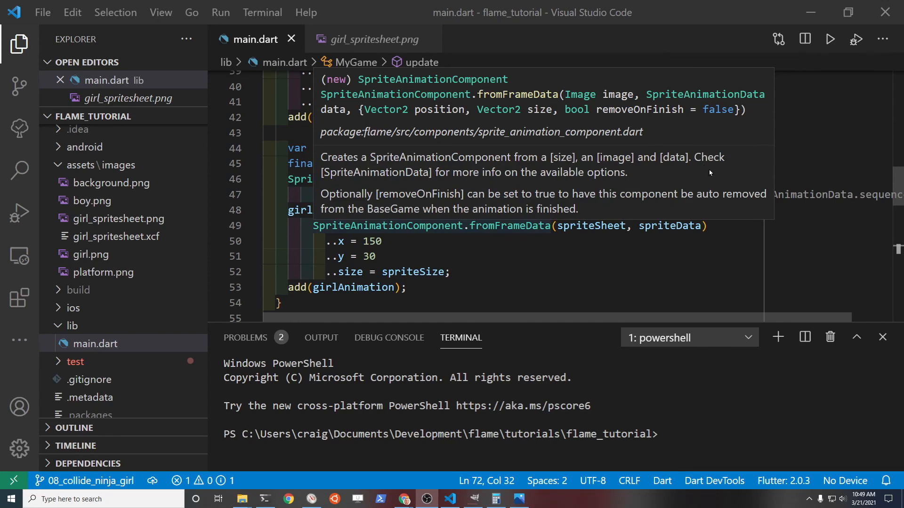
pyautogui.click(788, 154)
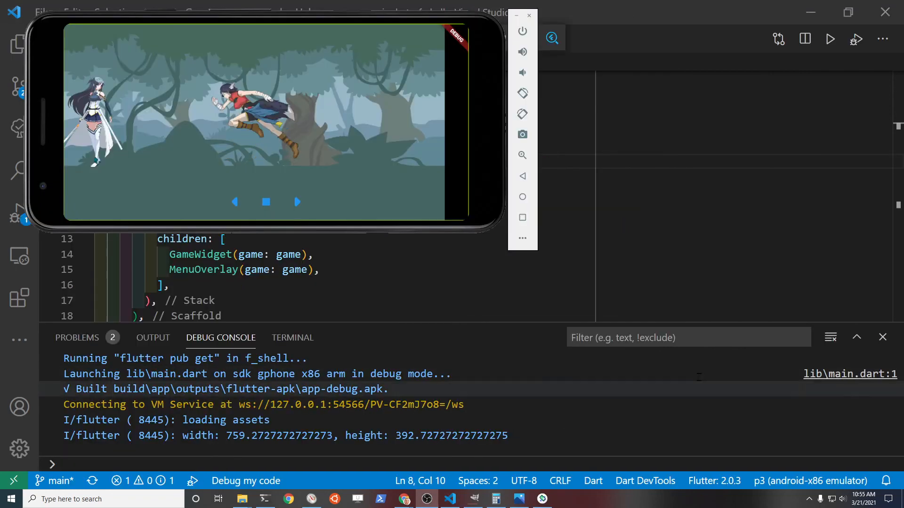
# Step: Test the running game in the Android emulator by making the girl run left and right with its direction controls
pyautogui.click(239, 204)
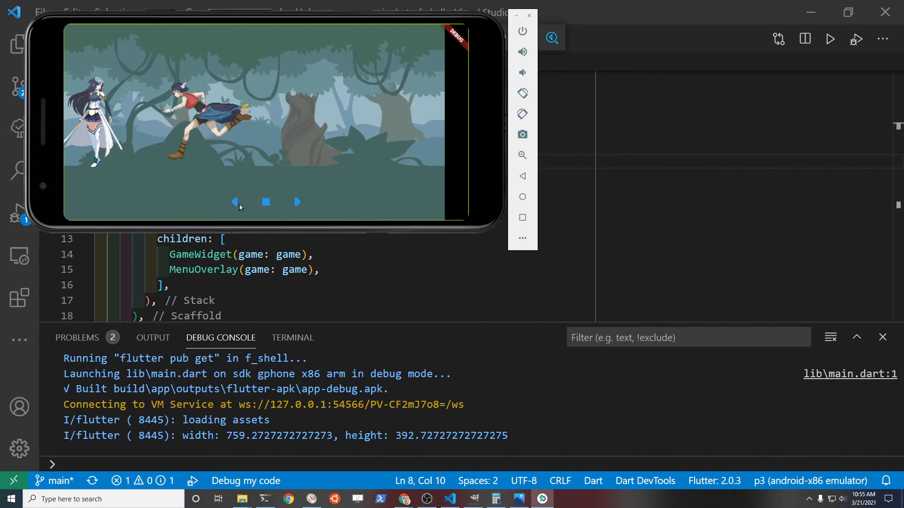
pyautogui.click(295, 208)
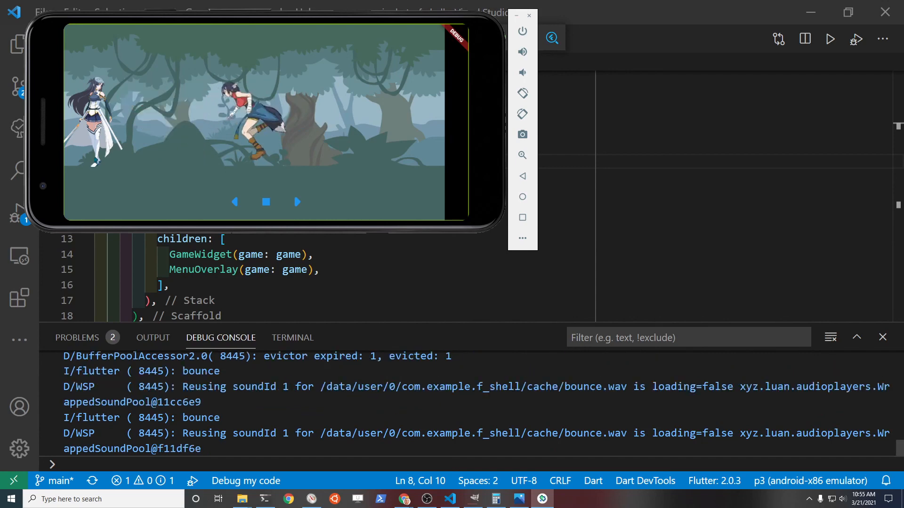
pyautogui.click(293, 198)
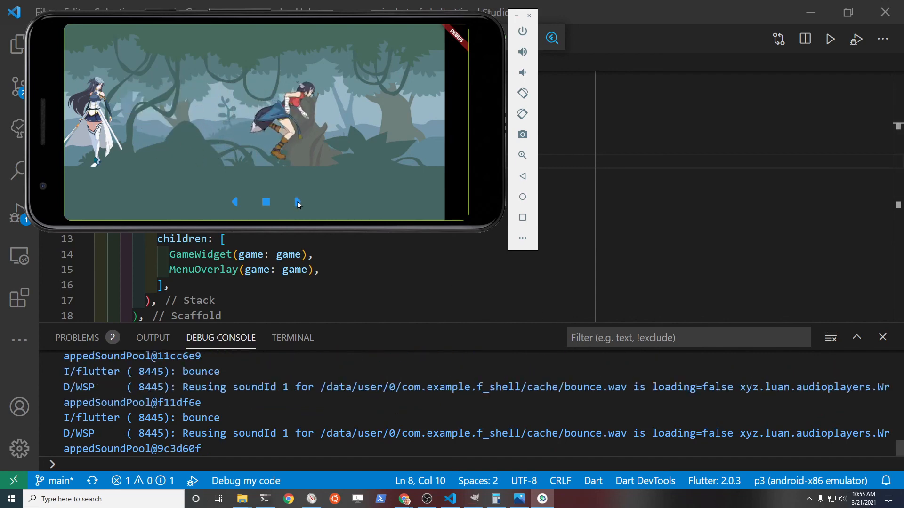